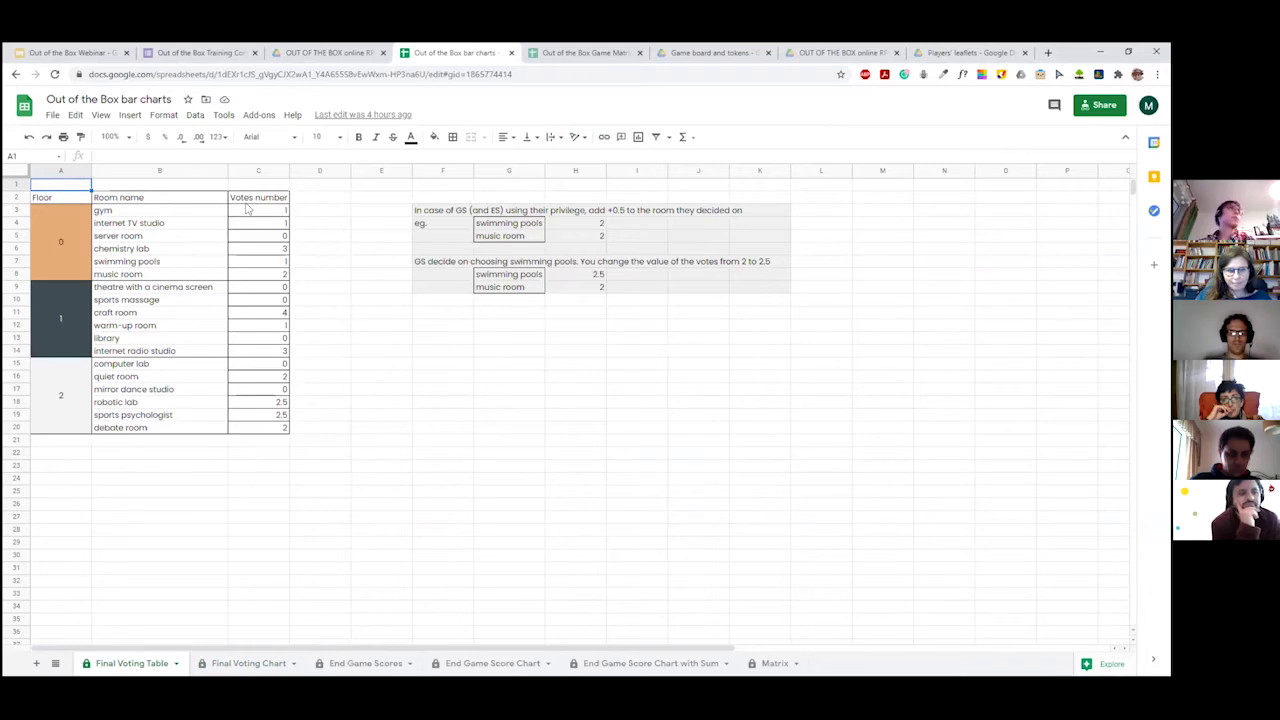
- Examine the floors, room names and vote numbers in the Final Voting Table
{"action": "left_click", "coordinate": [74, 218]}
{"action": "left_click", "coordinate": [62, 404]}
{"action": "left_click", "coordinate": [59, 322]}
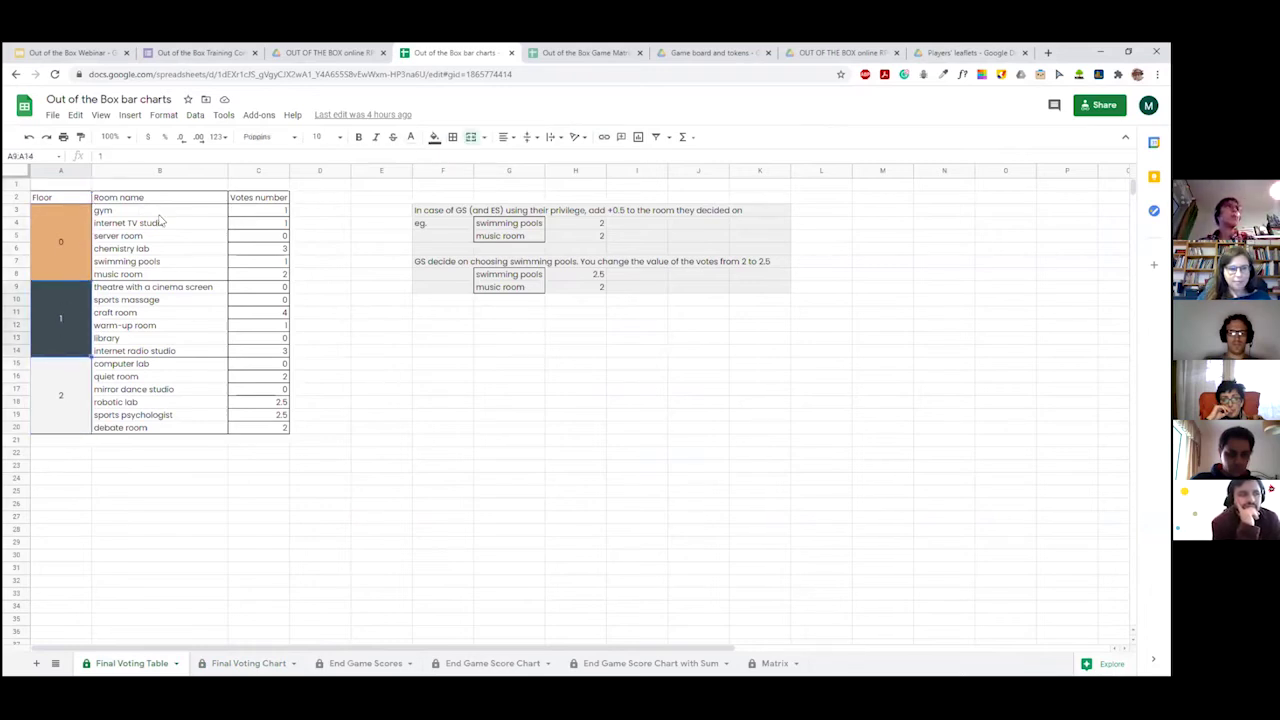
{"action": "left_click_drag", "start_coordinate": [158, 217], "coordinate": [217, 433]}
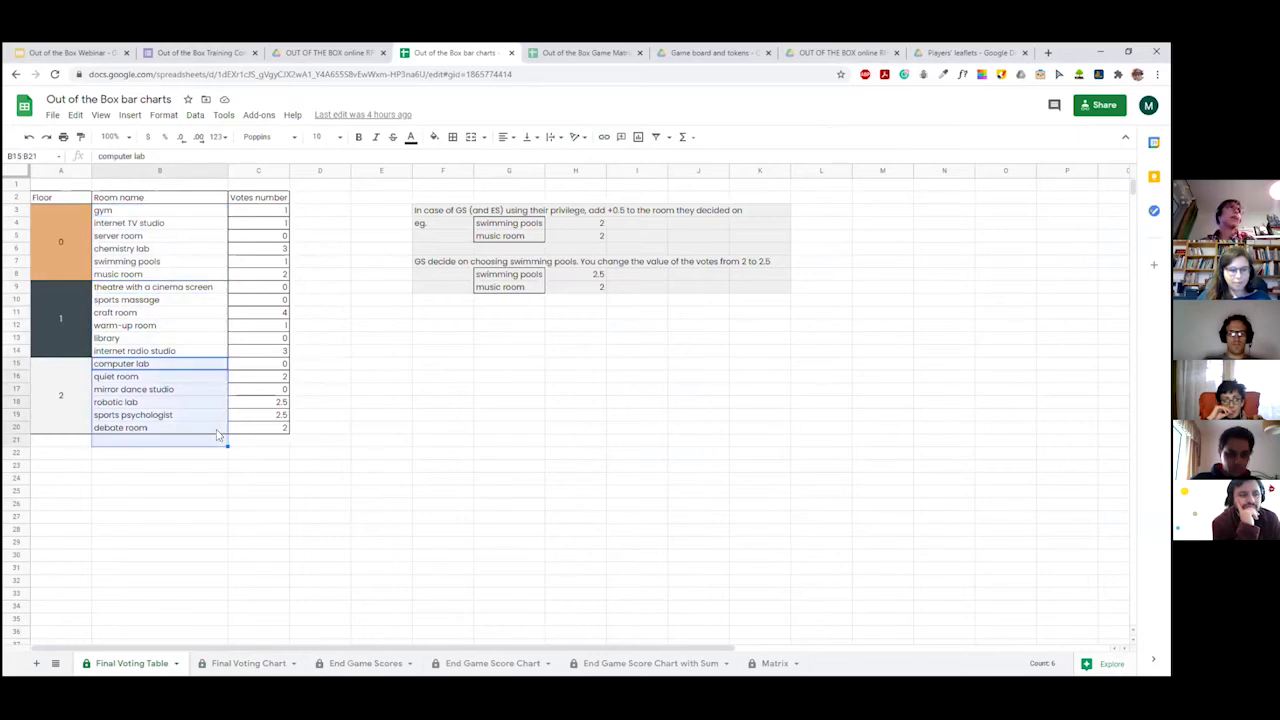
{"action": "left_click", "coordinate": [283, 212]}
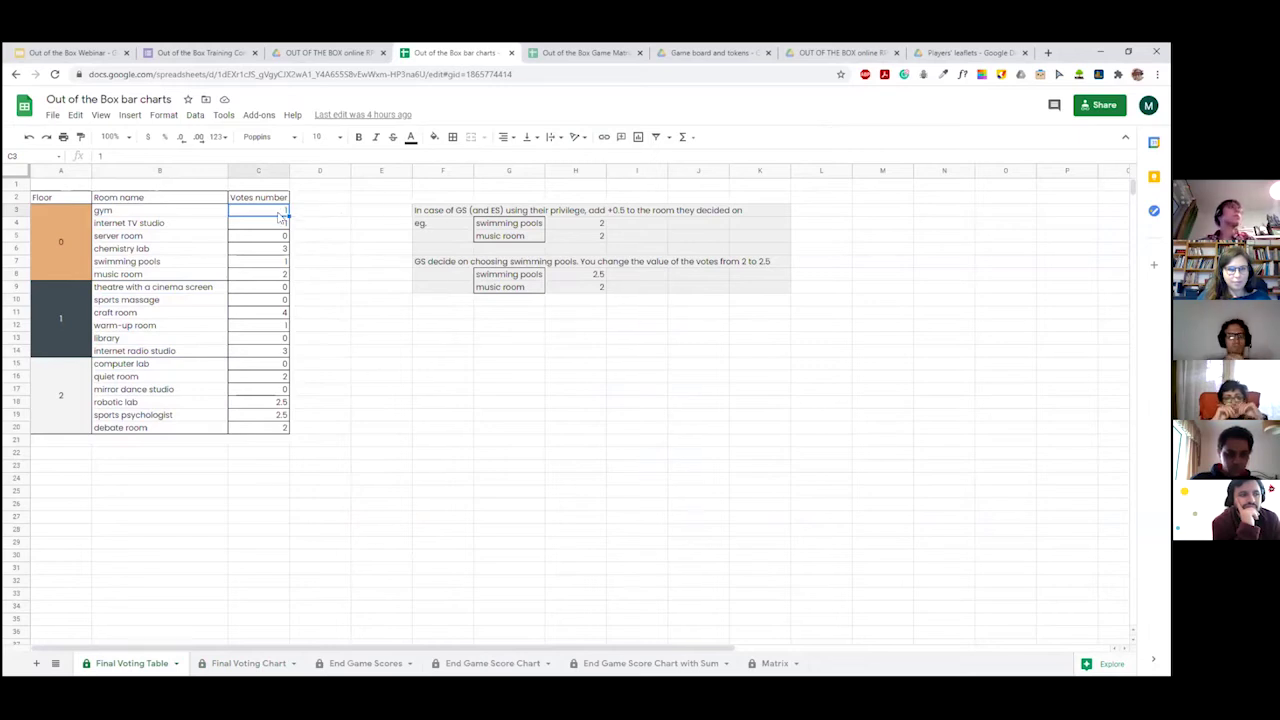
{"action": "left_click", "coordinate": [312, 211]}
{"action": "left_click", "coordinate": [282, 215]}
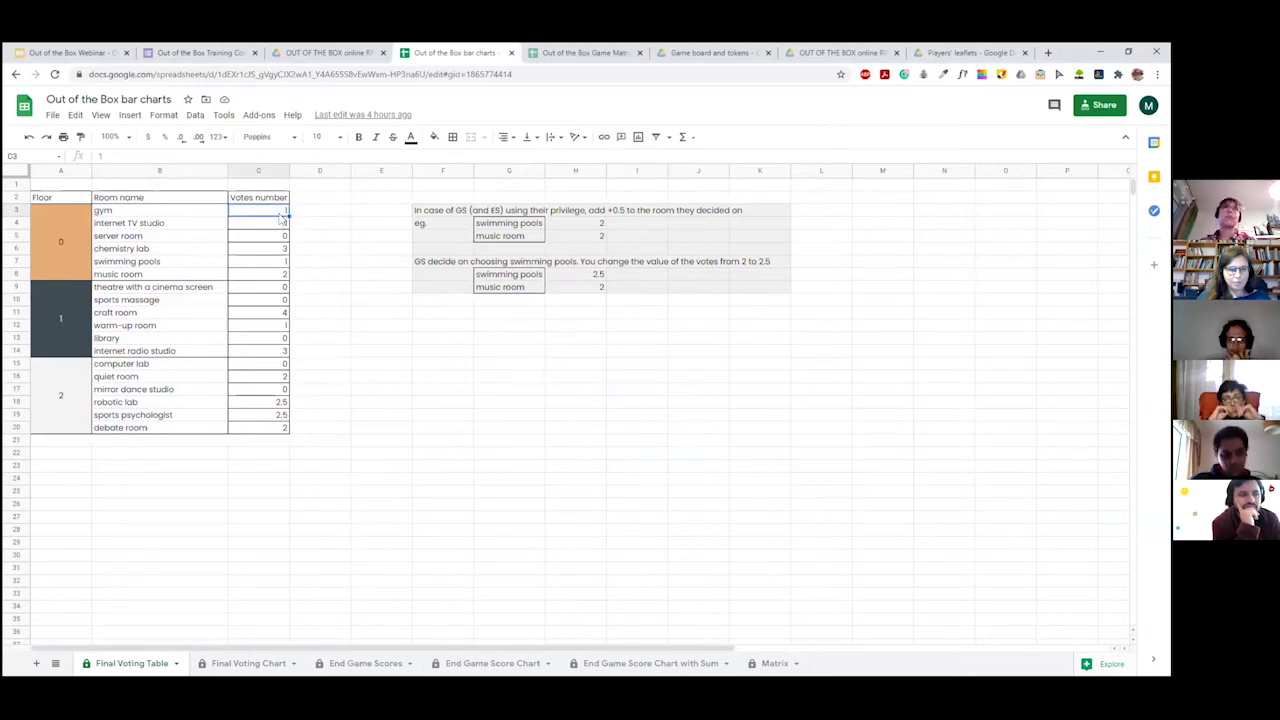
{"action": "left_click", "coordinate": [281, 225]}
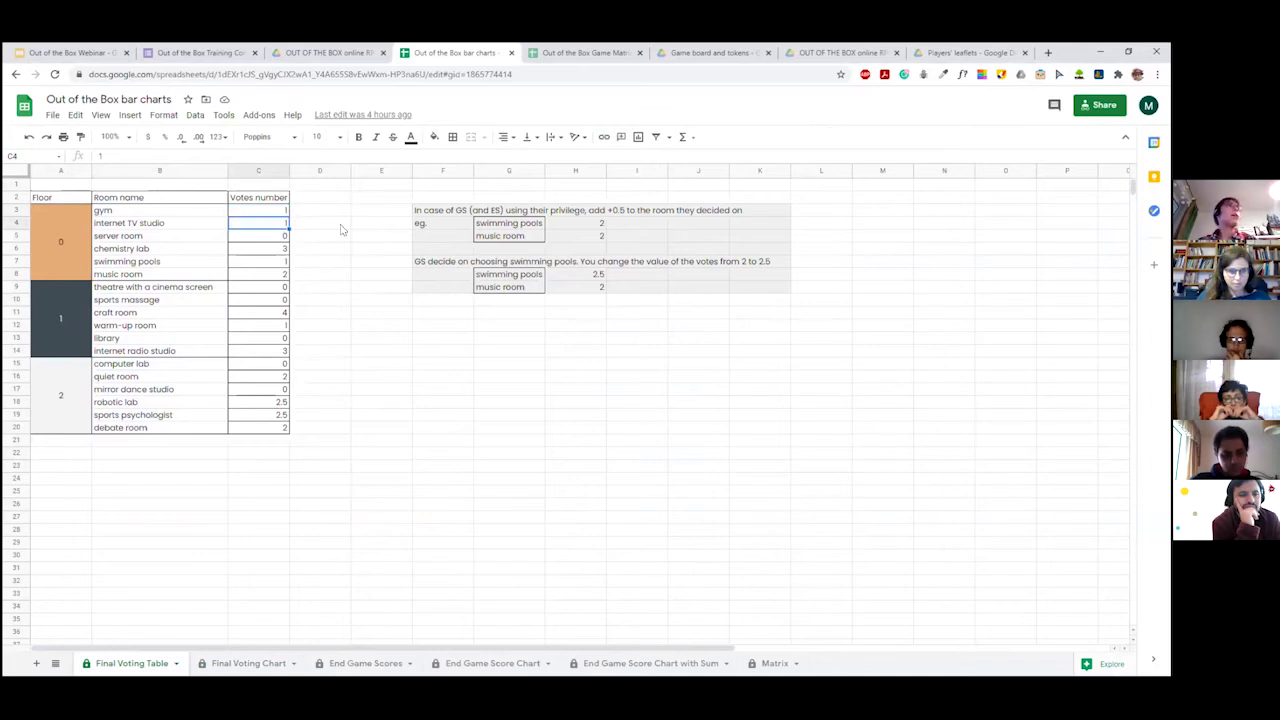
{"action": "left_click", "coordinate": [285, 249]}
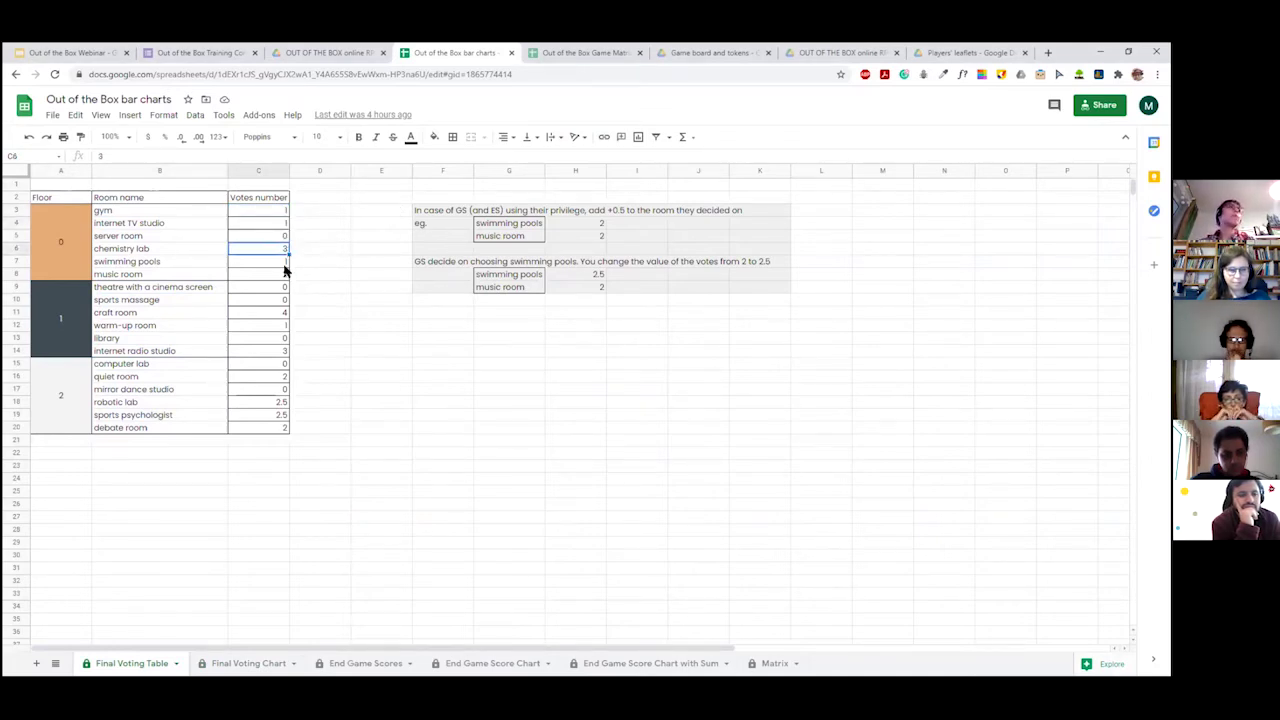
- Examine the +0.5 privilege example and the votes for robotic lab and sports psychologist, and view the Final Voting Chart
{"action": "left_click", "coordinate": [600, 226]}
{"action": "left_click_drag", "start_coordinate": [587, 228], "coordinate": [585, 240]}
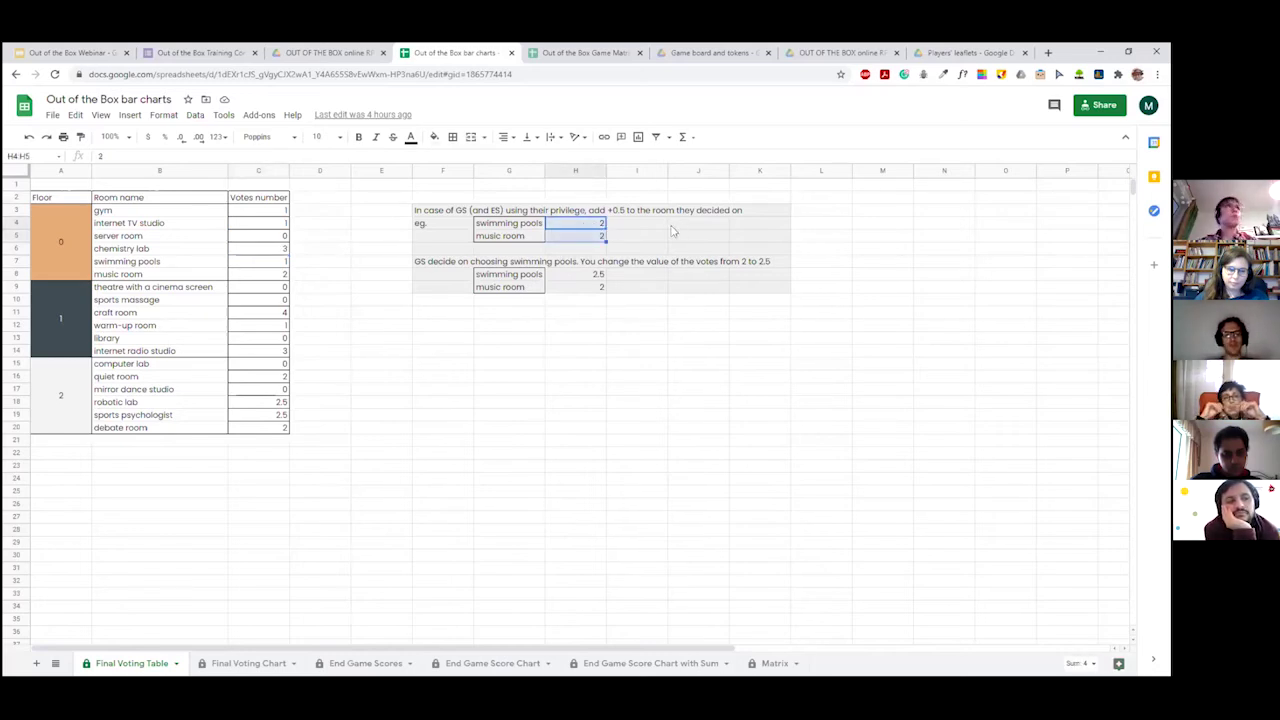
{"action": "left_click", "coordinate": [590, 275]}
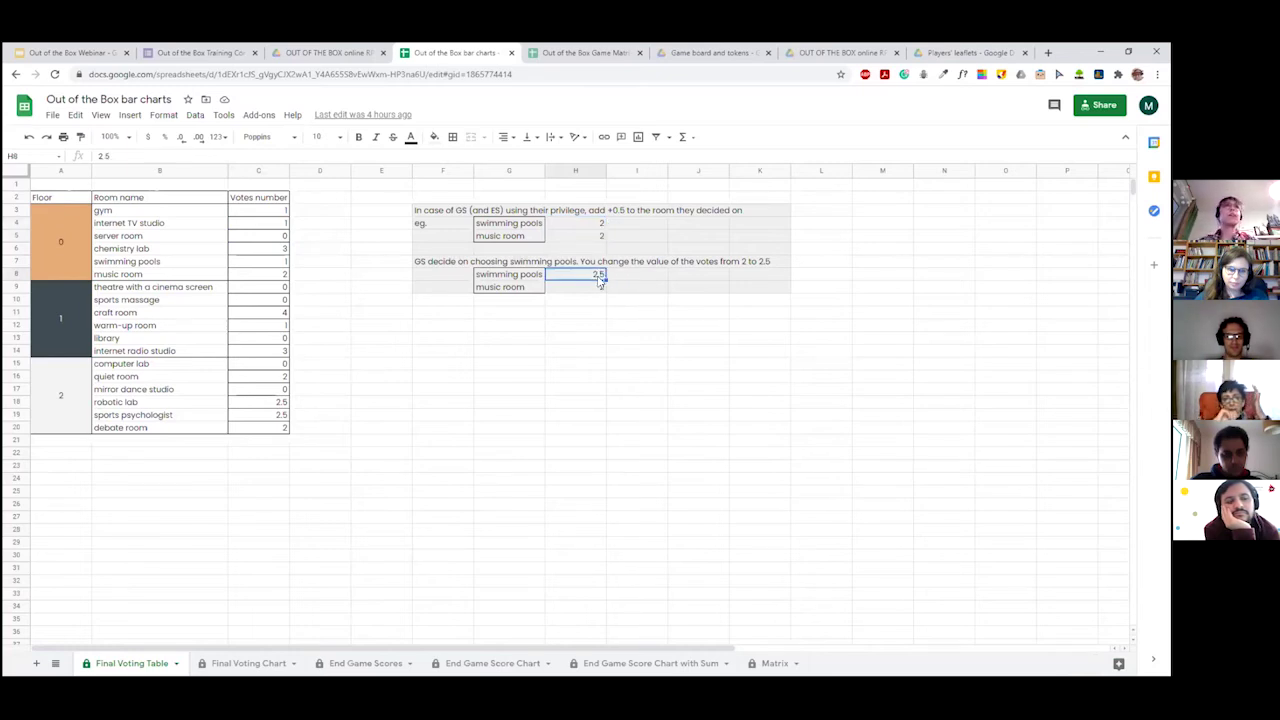
{"action": "left_click", "coordinate": [268, 402]}
{"action": "left_click_drag", "start_coordinate": [273, 418], "coordinate": [275, 418]}
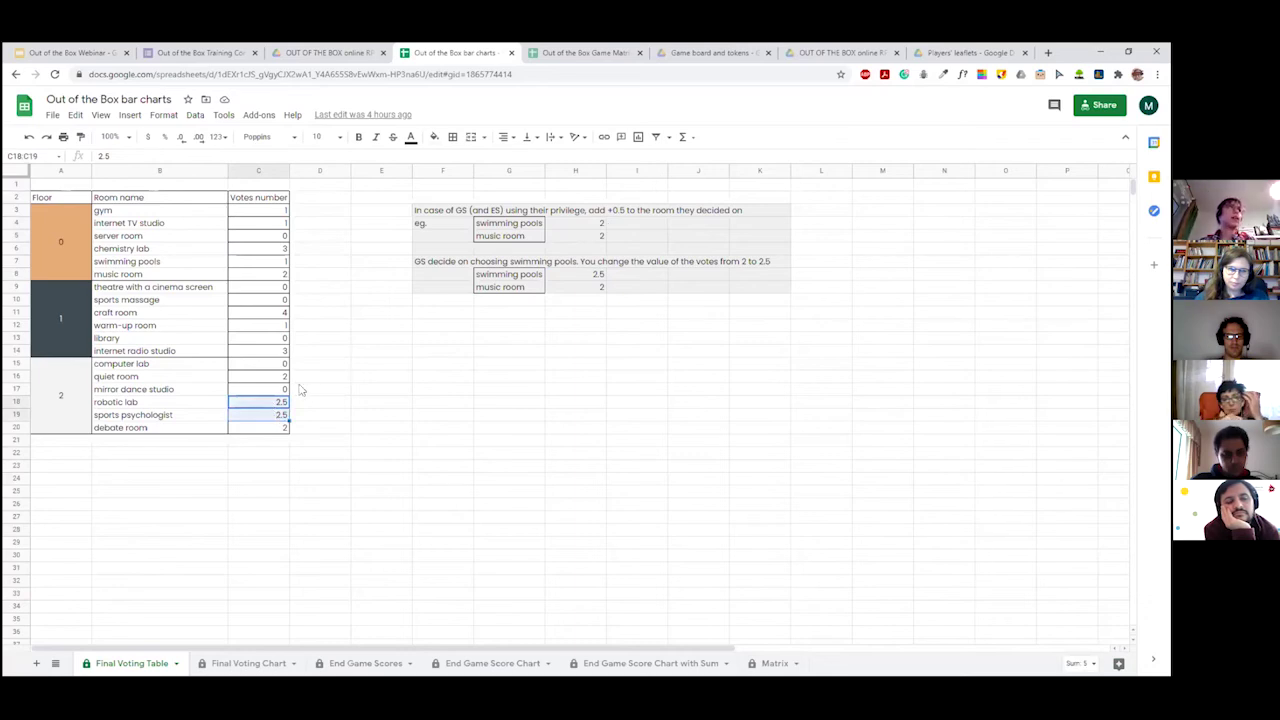
{"action": "left_click", "coordinate": [281, 390]}
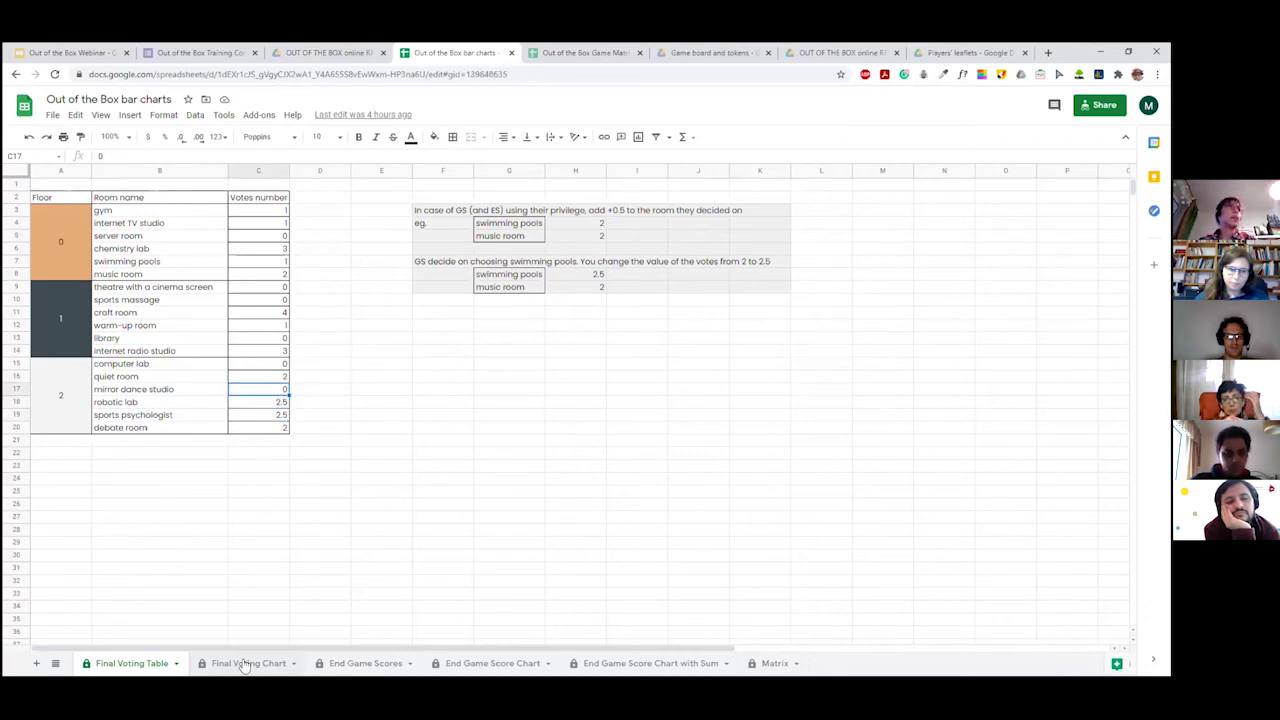
{"action": "left_click", "coordinate": [244, 664]}
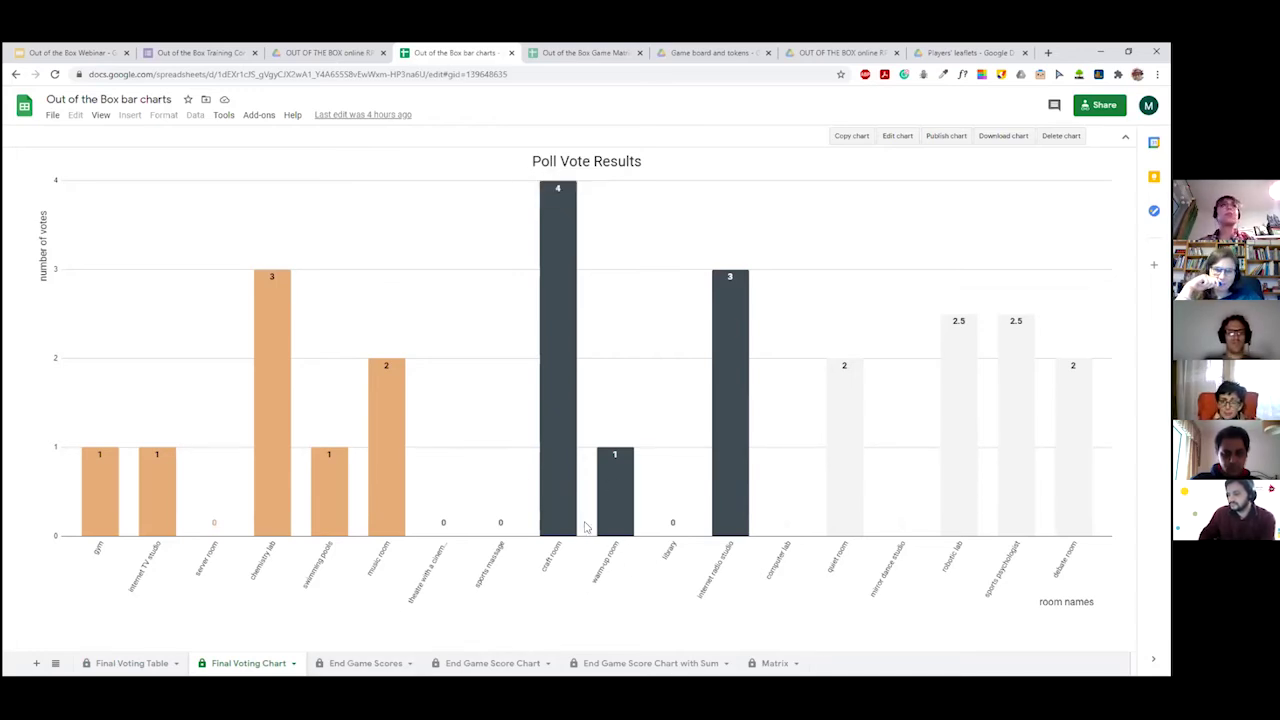
- Examine the chosen-room column and the points per team on the End Game Scores sheet
{"action": "left_click", "coordinate": [366, 666]}
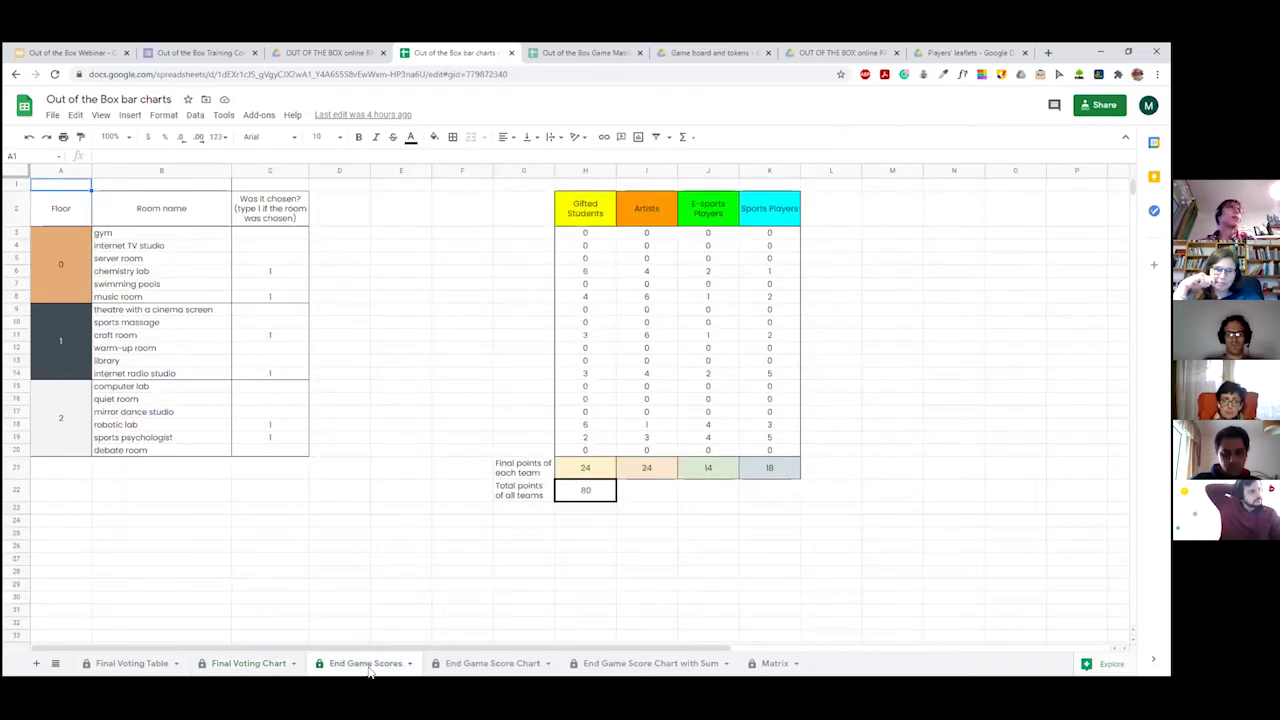
{"action": "left_click", "coordinate": [281, 236]}
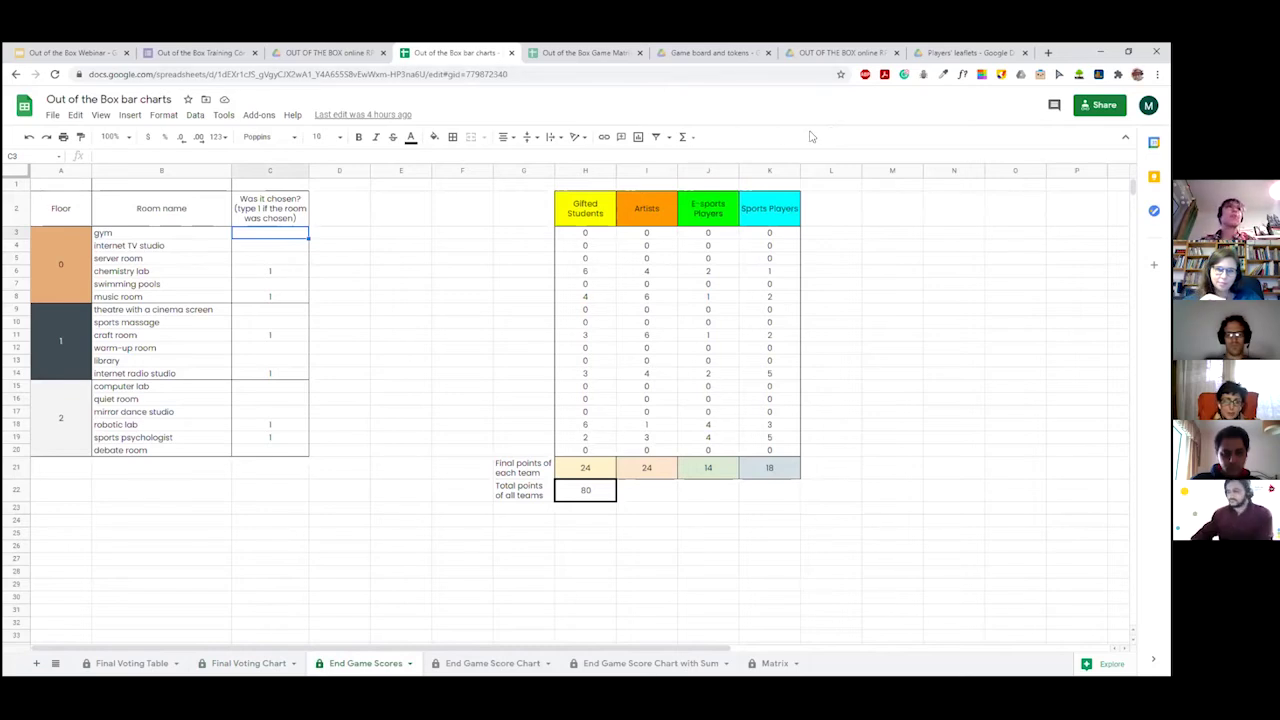
{"action": "left_click", "coordinate": [282, 246]}
{"action": "key", "text": "Down"}
{"action": "key", "text": "Down"}
{"action": "key", "text": "Down"}
{"action": "key", "text": "Down"}
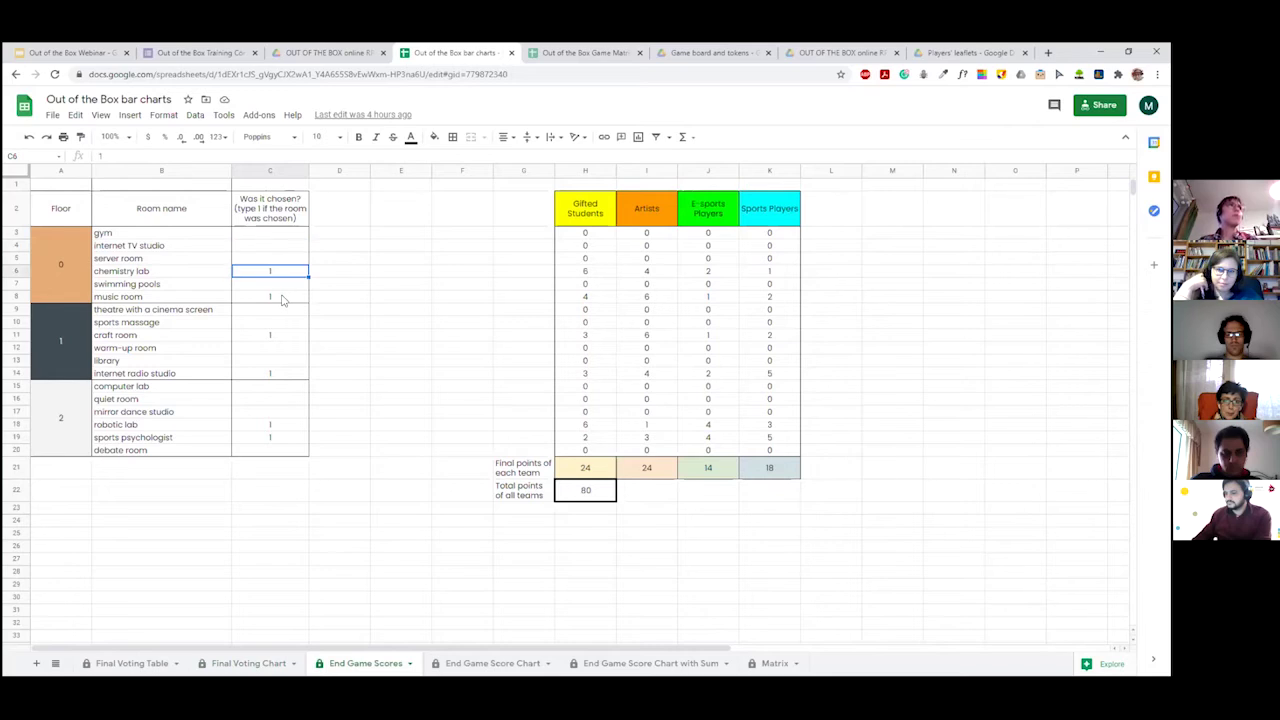
{"action": "key", "text": "Up"}
{"action": "key", "text": "Up"}
{"action": "left_click_drag", "start_coordinate": [588, 238], "coordinate": [769, 458]}
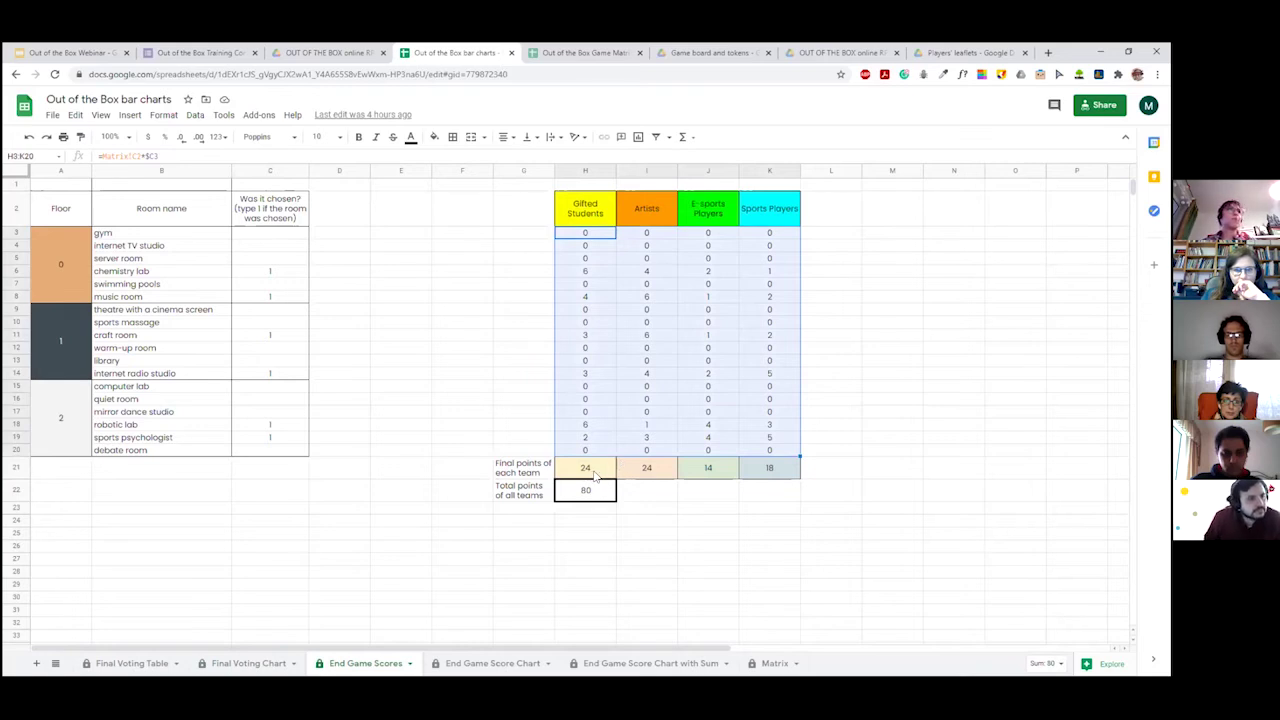
- Clear the chosen mark for chemistry lab and enter 1 for internet TV studio instead
{"action": "left_click", "coordinate": [268, 271]}
{"action": "type", "text": "1"}
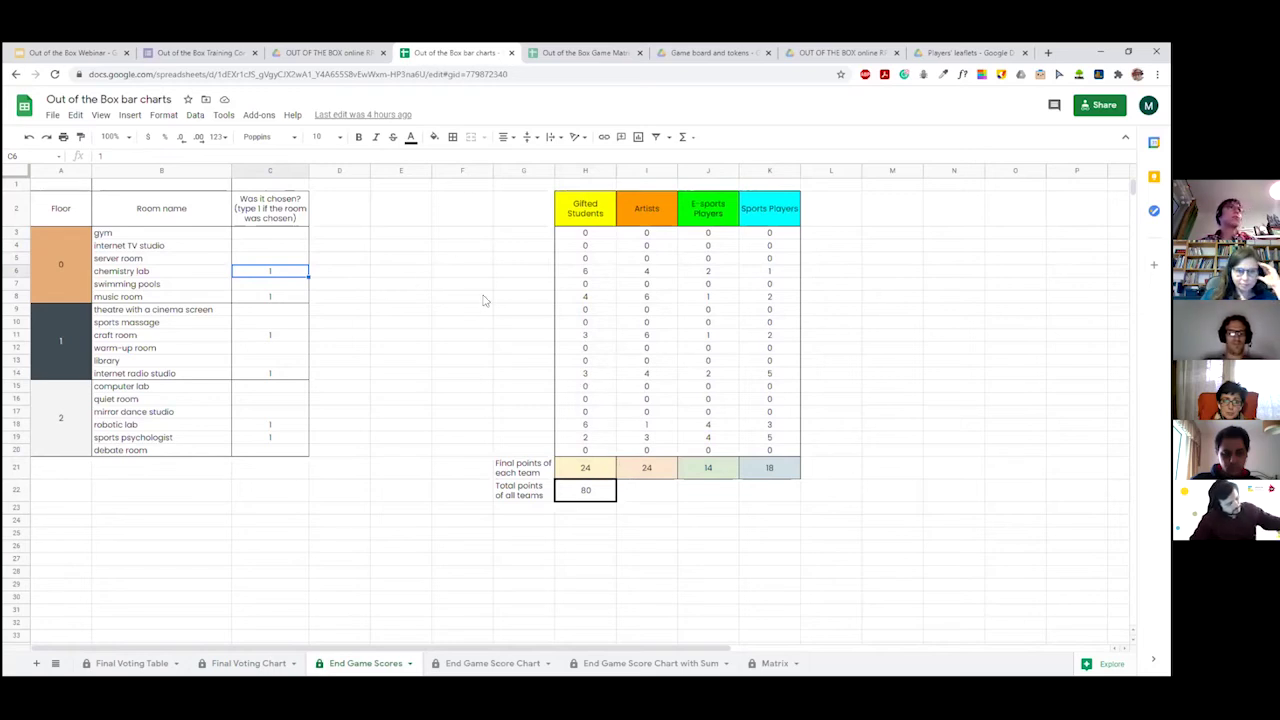
{"action": "key", "text": "Delete"}
{"action": "key", "text": "Up"}
{"action": "key", "text": "Up"}
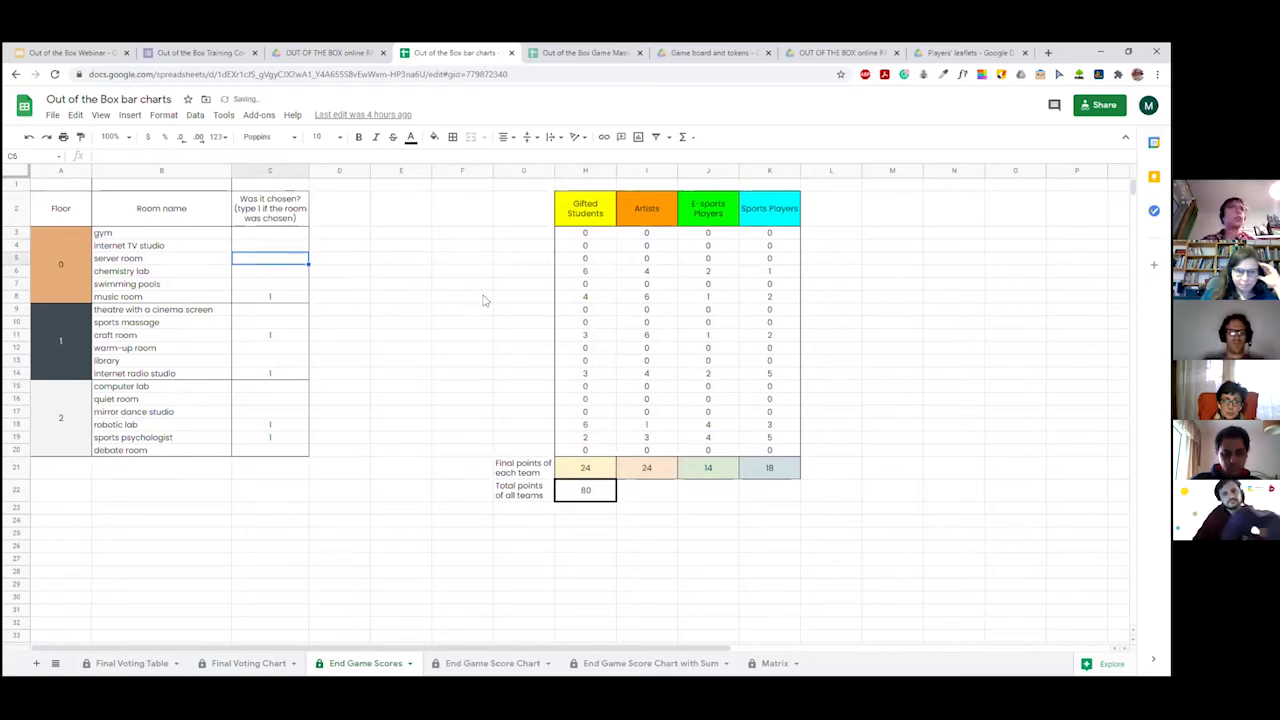
{"action": "key", "text": "Down"}
{"action": "key", "text": "Up"}
{"action": "type", "text": "1"}
{"action": "left_click", "coordinate": [476, 300]}
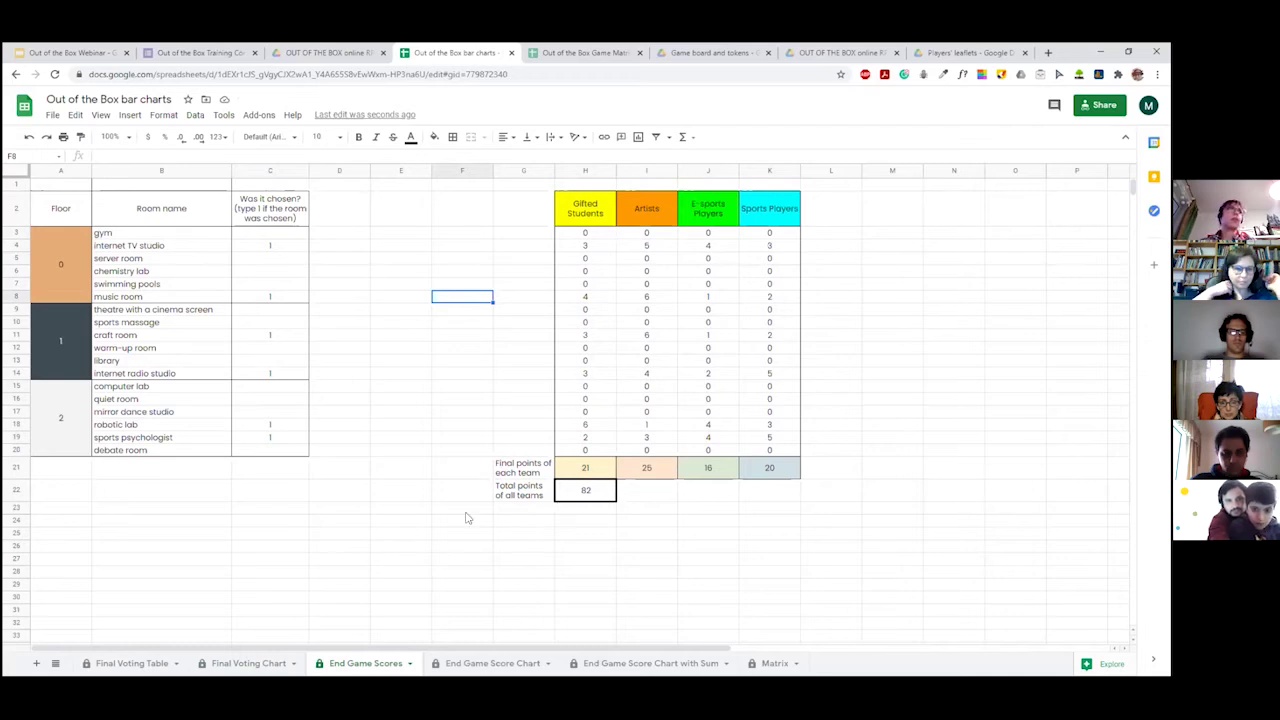
- View the game results on the End Game Score Chart and End Game Score Chart with Sum sheets
{"action": "left_click", "coordinate": [467, 666]}
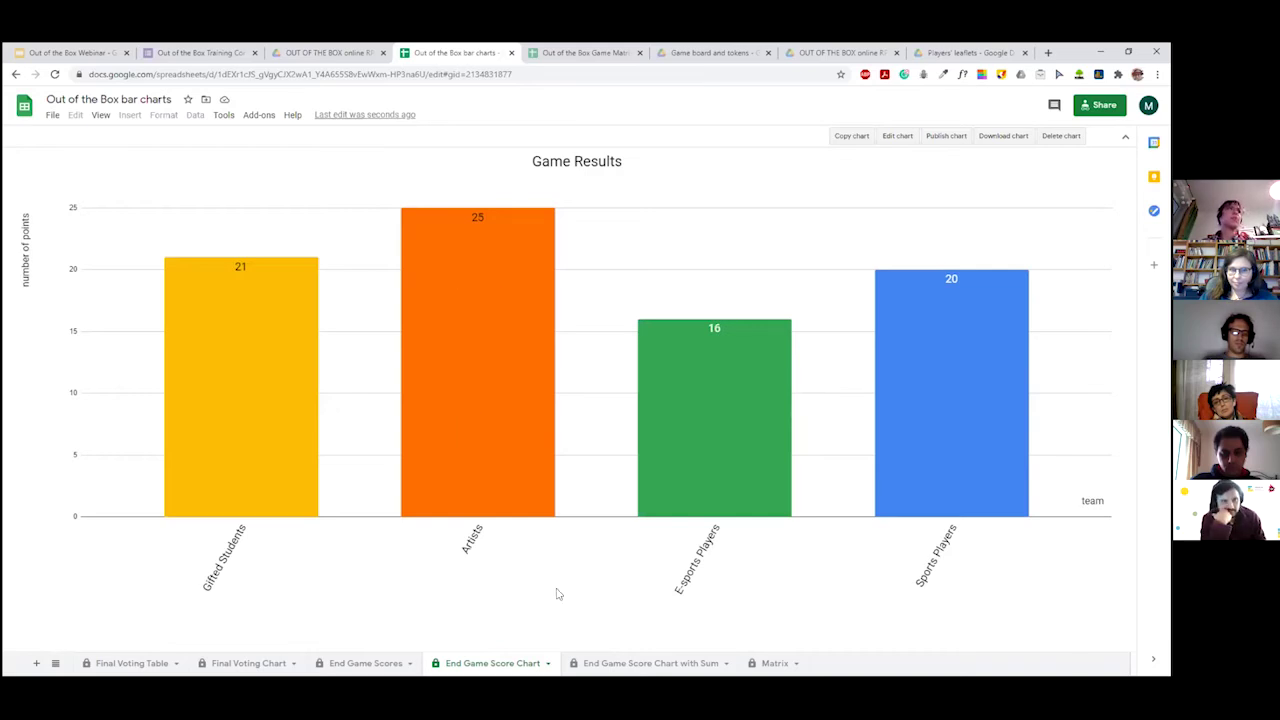
{"action": "left_click", "coordinate": [637, 663]}
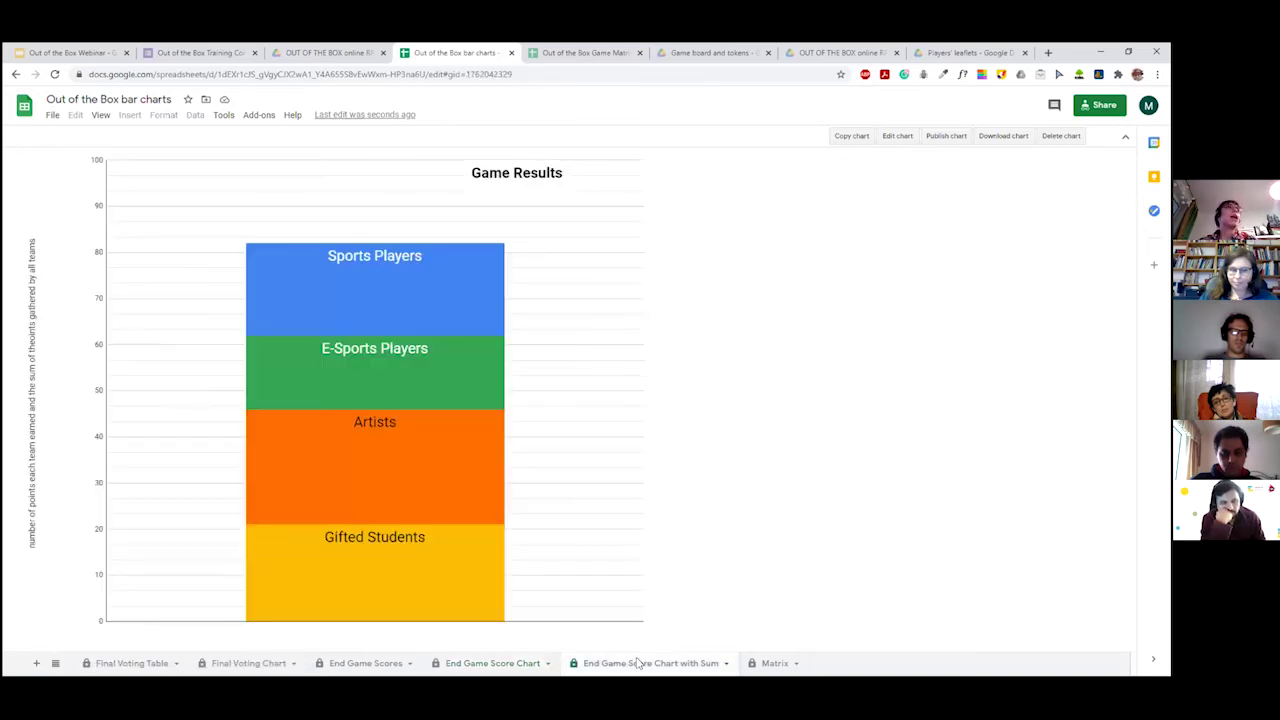
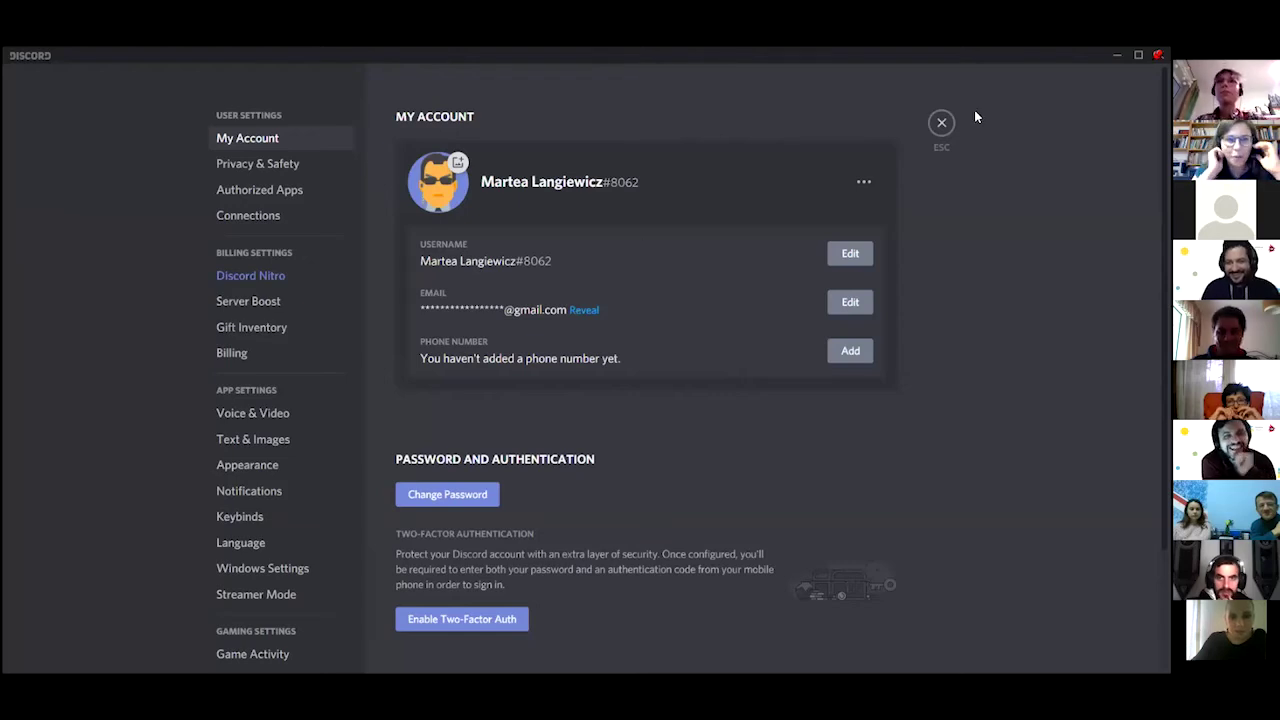
- Switch to Discord, close the account settings and create a new server from scratch named "Out of the Box"
{"action": "left_click", "coordinate": [941, 122]}
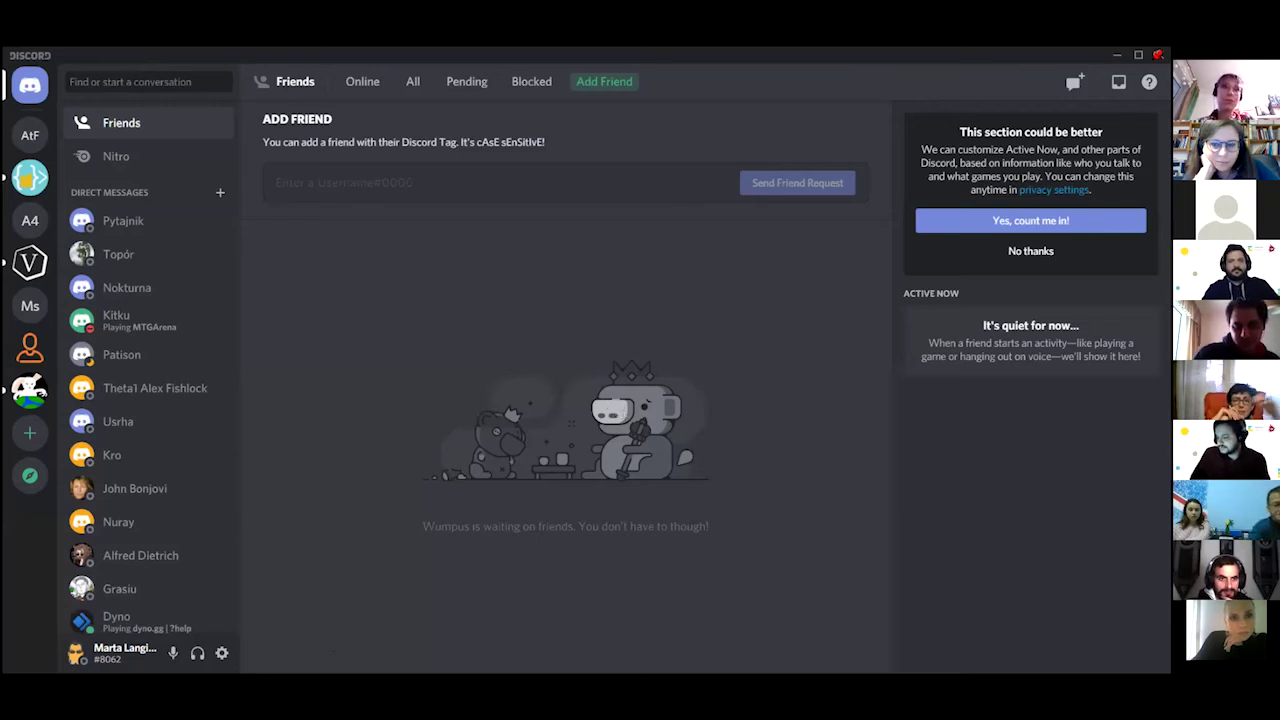
{"action": "left_click", "coordinate": [37, 437]}
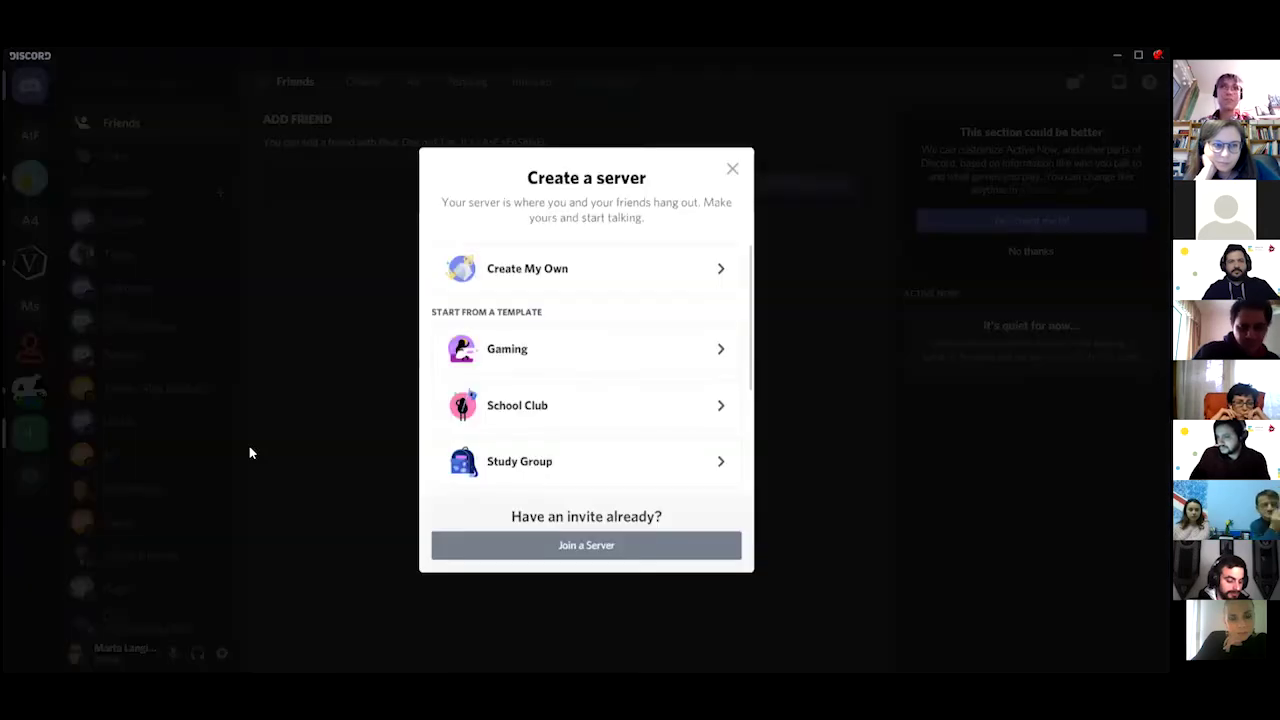
{"action": "left_click", "coordinate": [600, 285]}
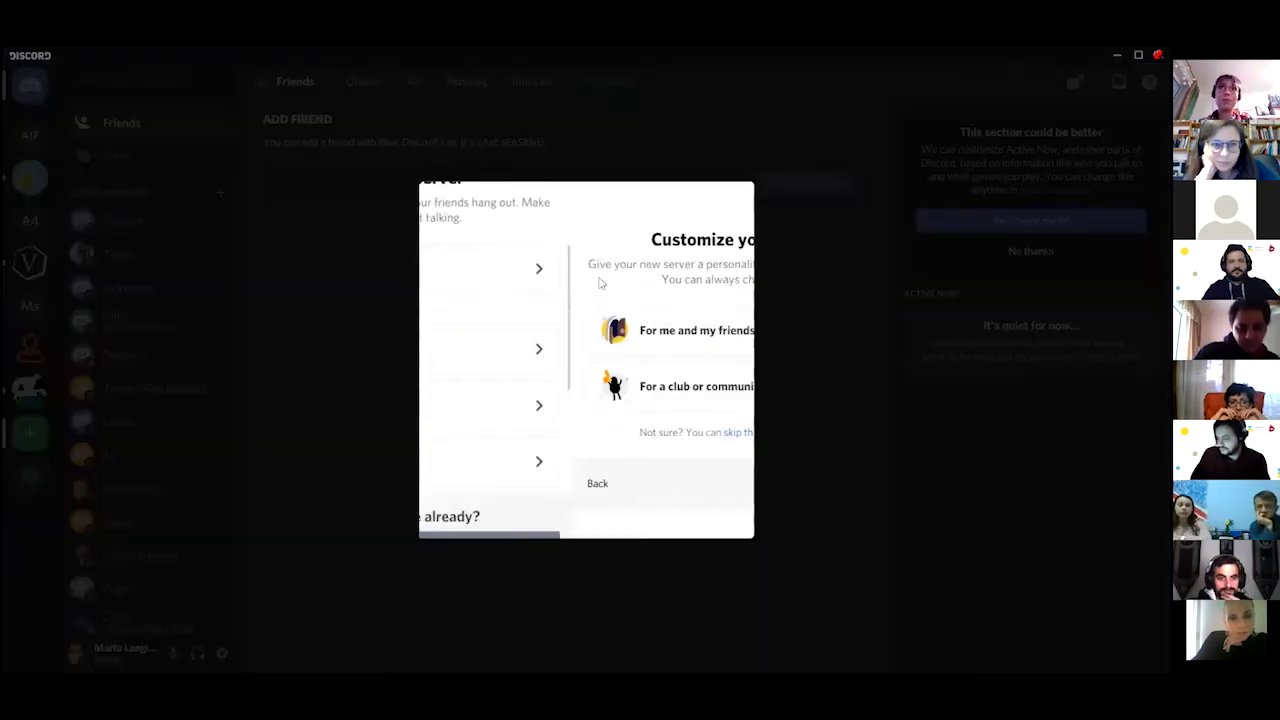
{"action": "left_click", "coordinate": [611, 434]}
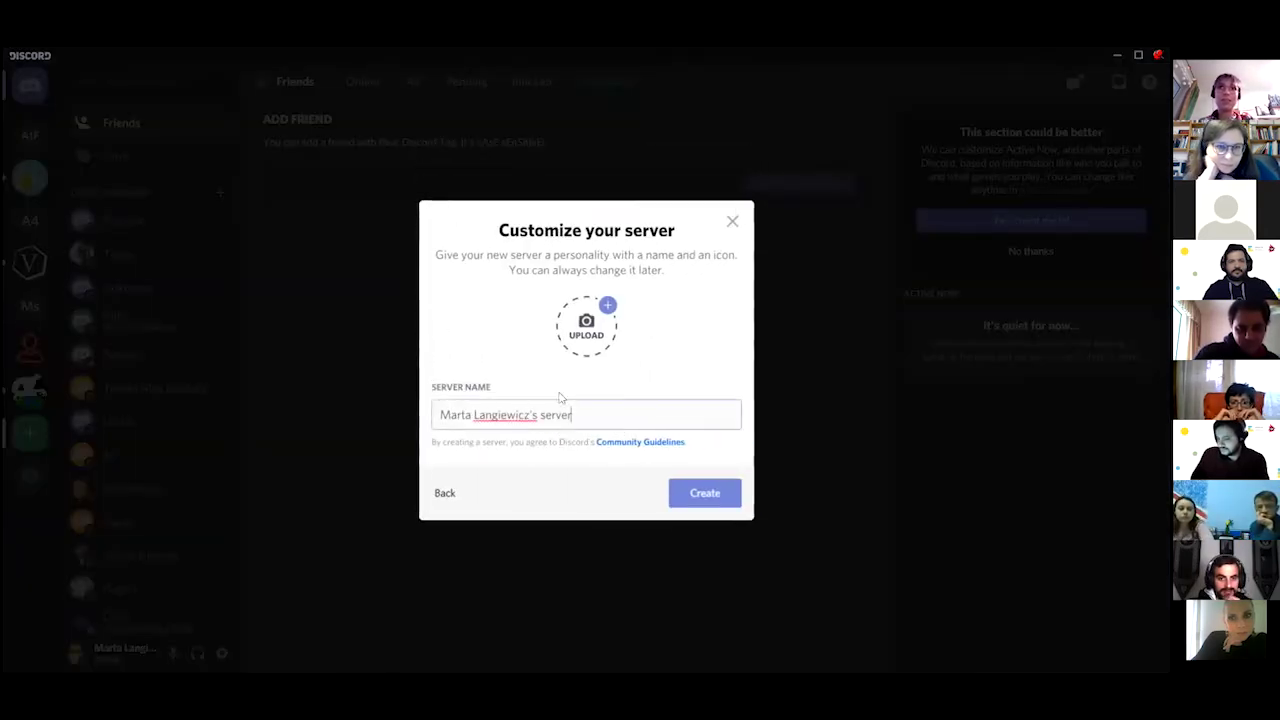
{"action": "left_click_drag", "start_coordinate": [596, 405], "coordinate": [242, 398]}
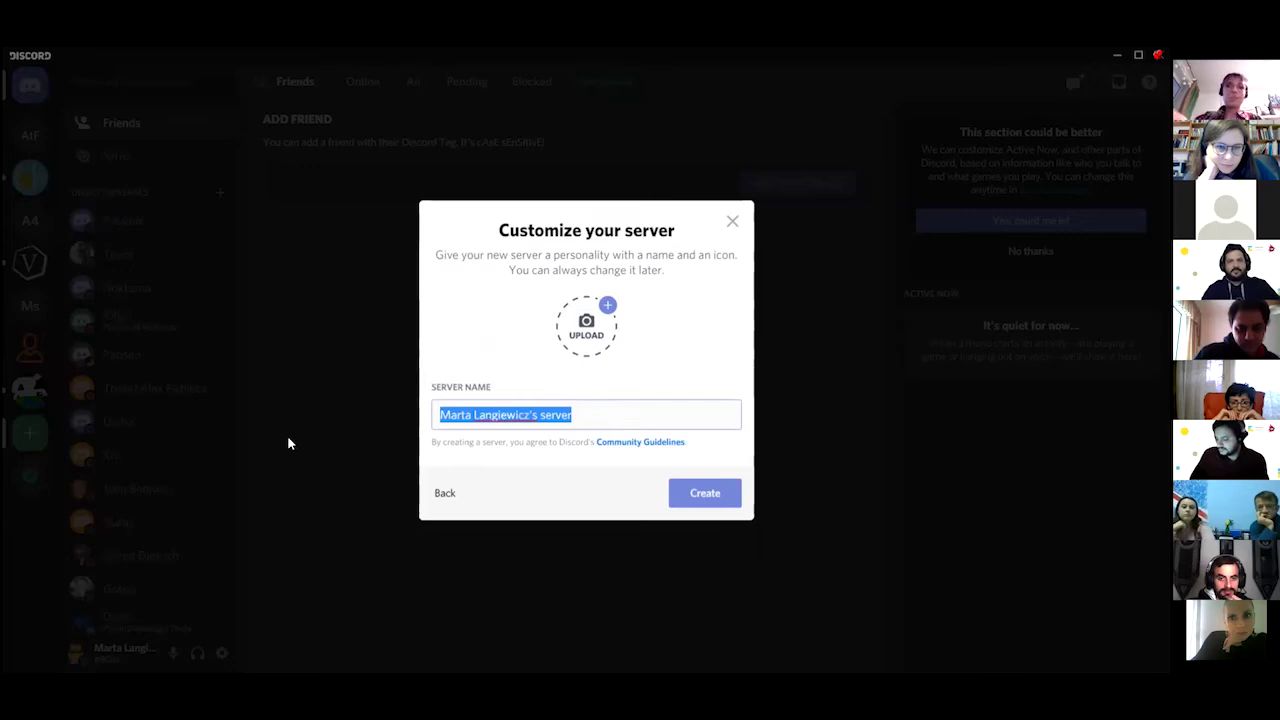
{"action": "type", "text": "Out of the Box"}
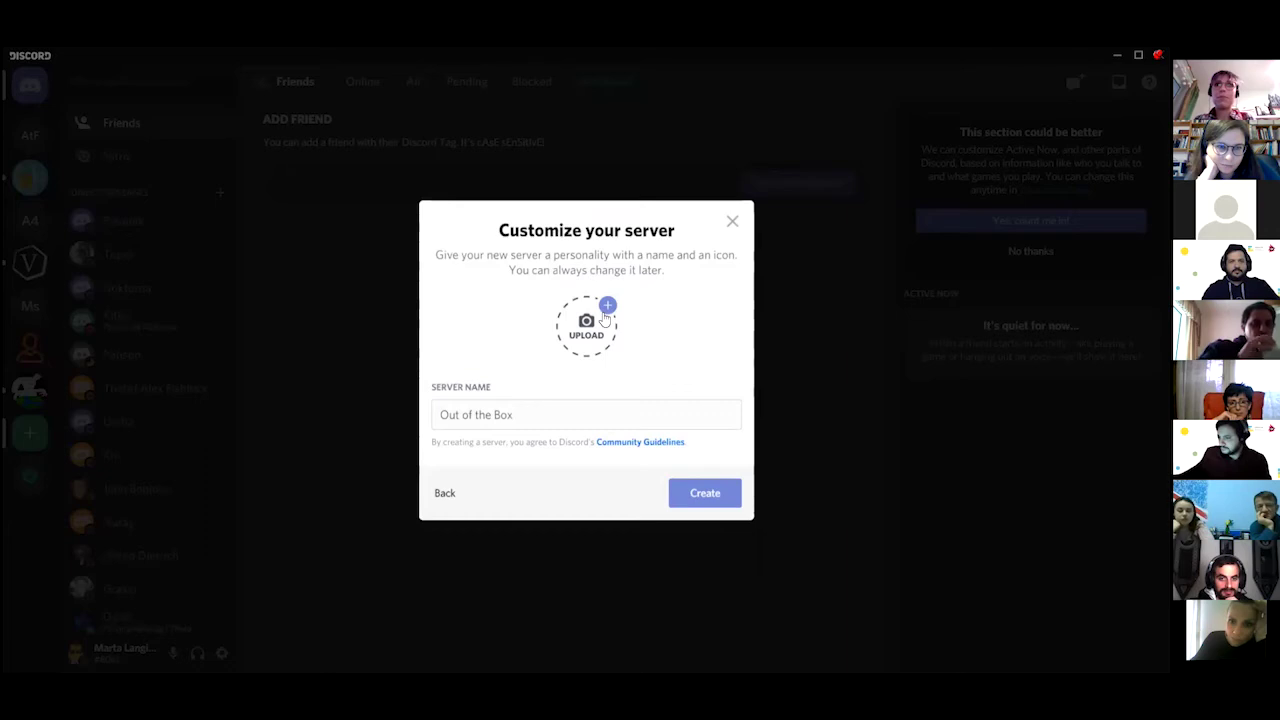
{"action": "left_click", "coordinate": [697, 494]}
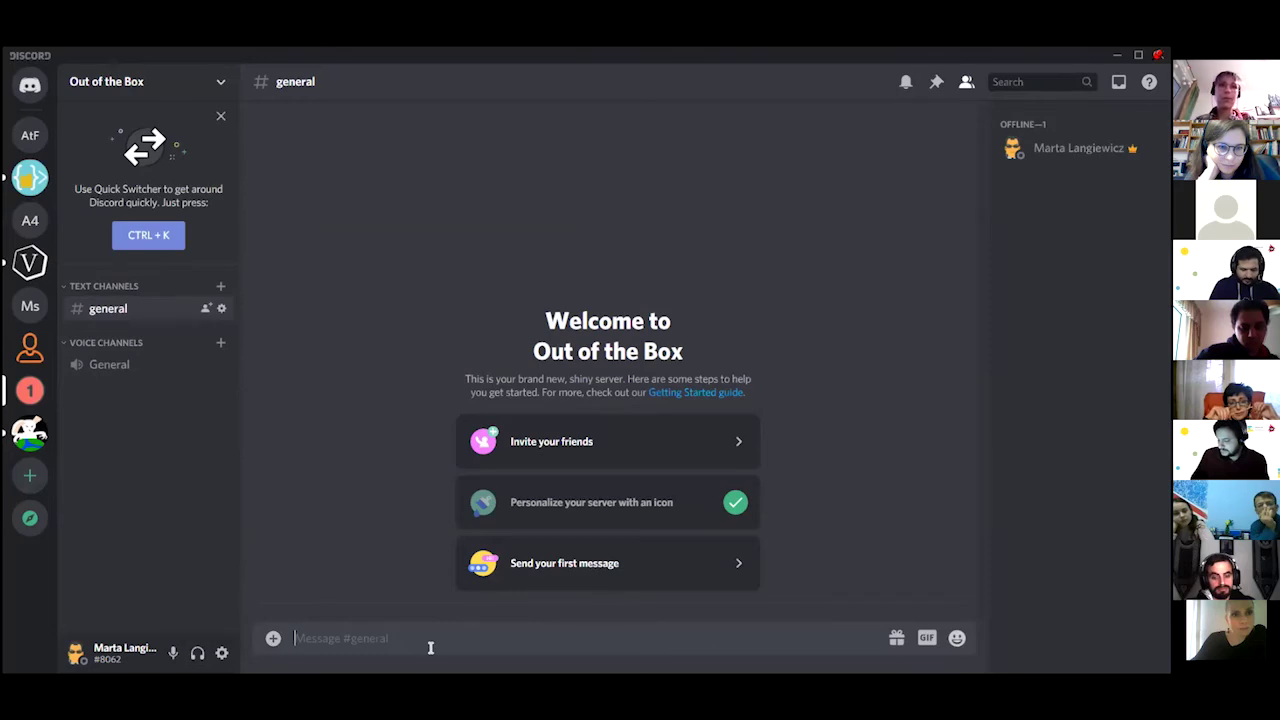
{"action": "type", "text": "Hello!"}
{"action": "key", "text": "Return"}
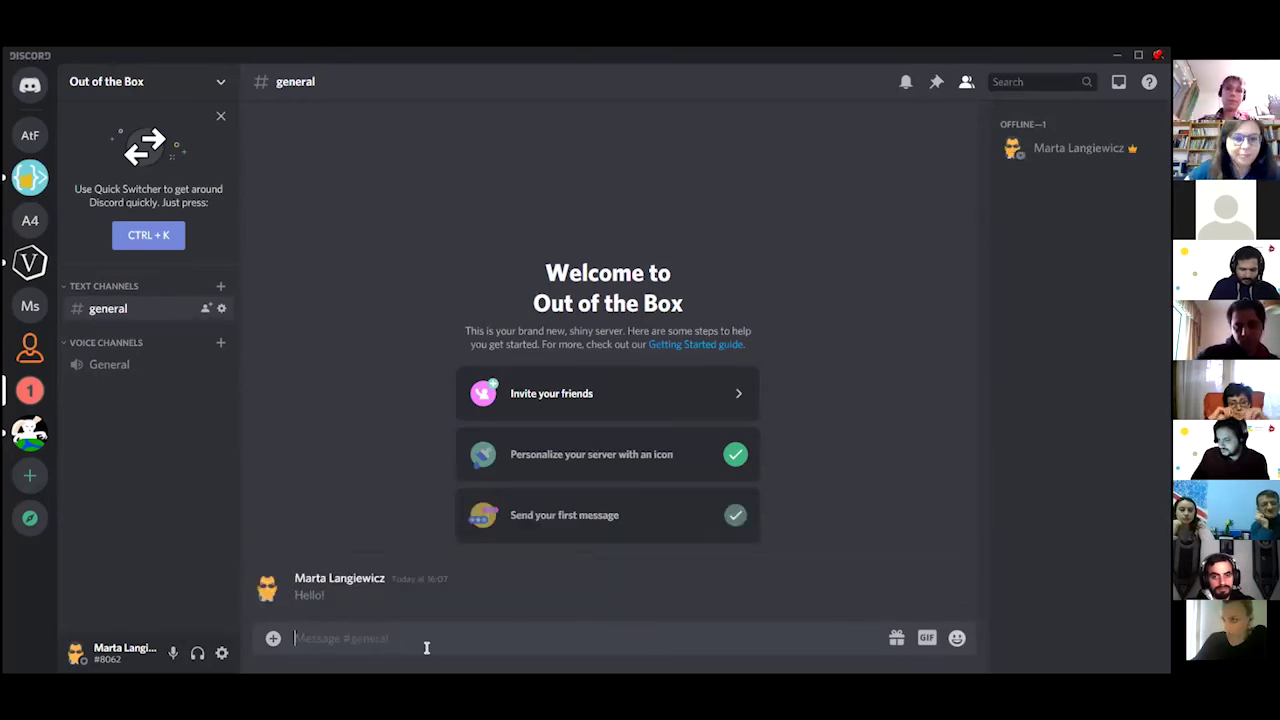
{"action": "left_click", "coordinate": [272, 640]}
{"action": "key", "text": "Escape"}
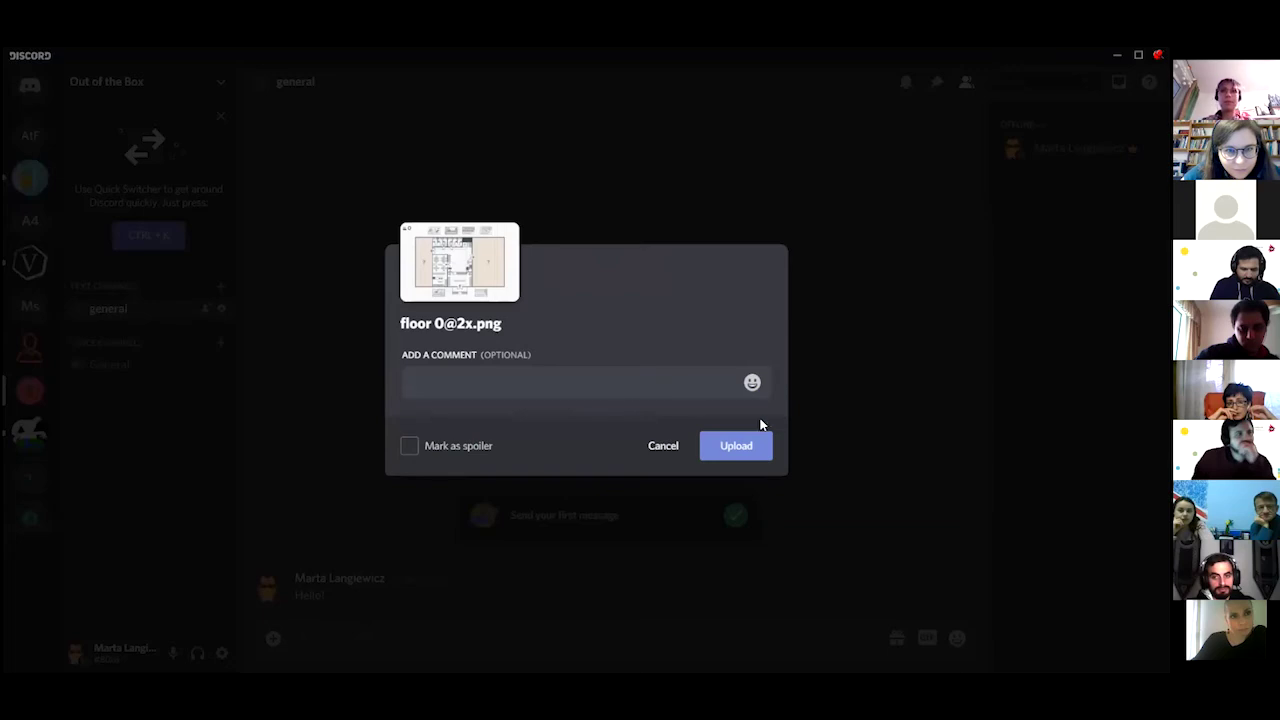
{"action": "left_click", "coordinate": [750, 448]}
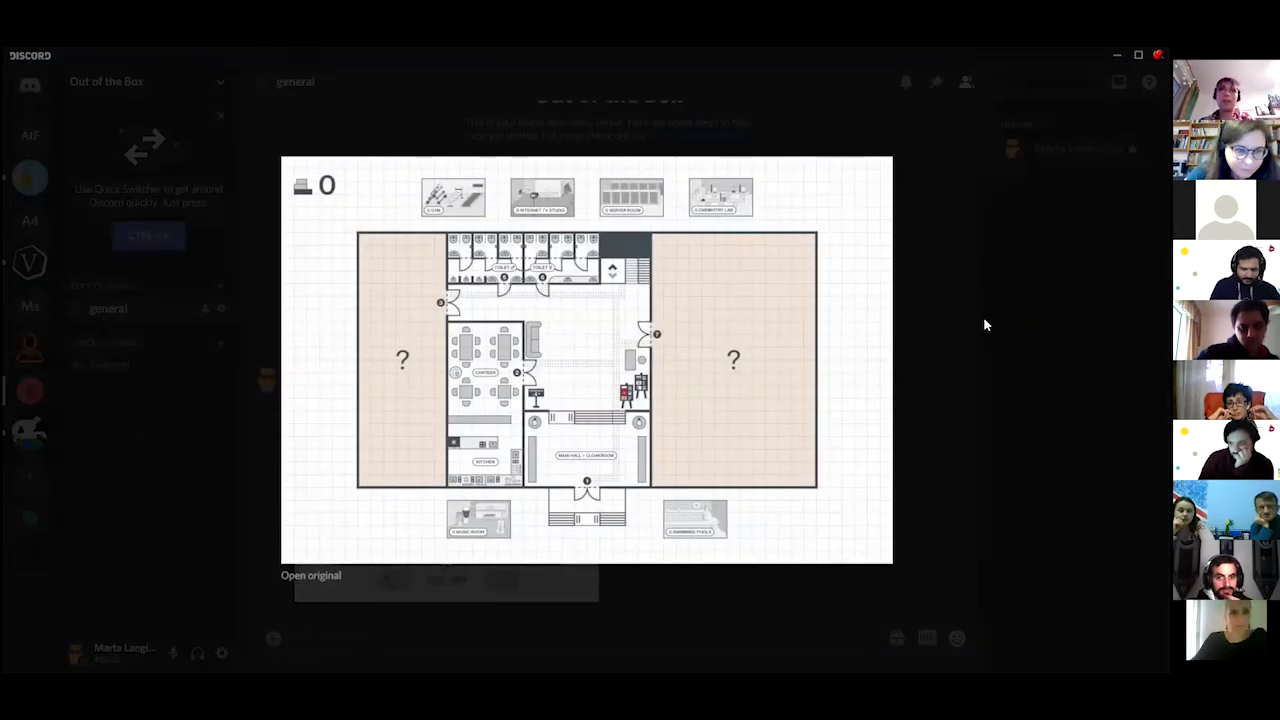
{"action": "left_click", "coordinate": [969, 275]}
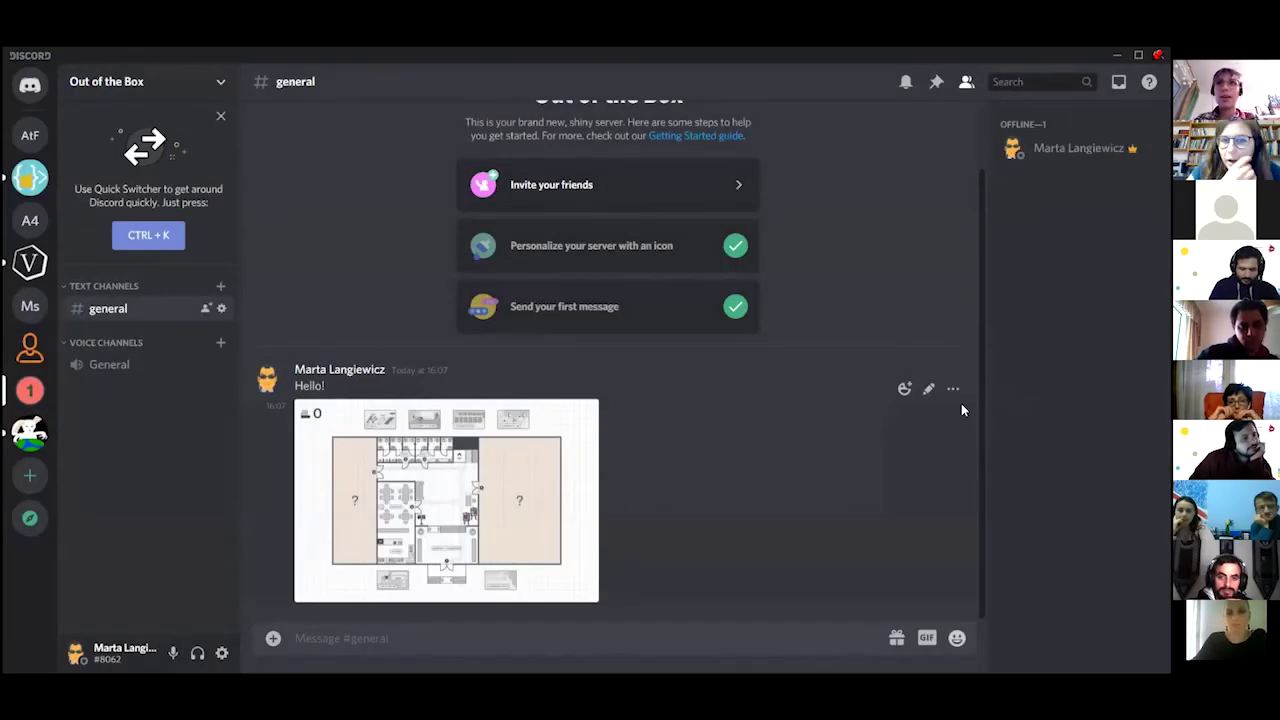
- Pin the floor plan image message to the general channel
{"action": "left_click", "coordinate": [953, 389]}
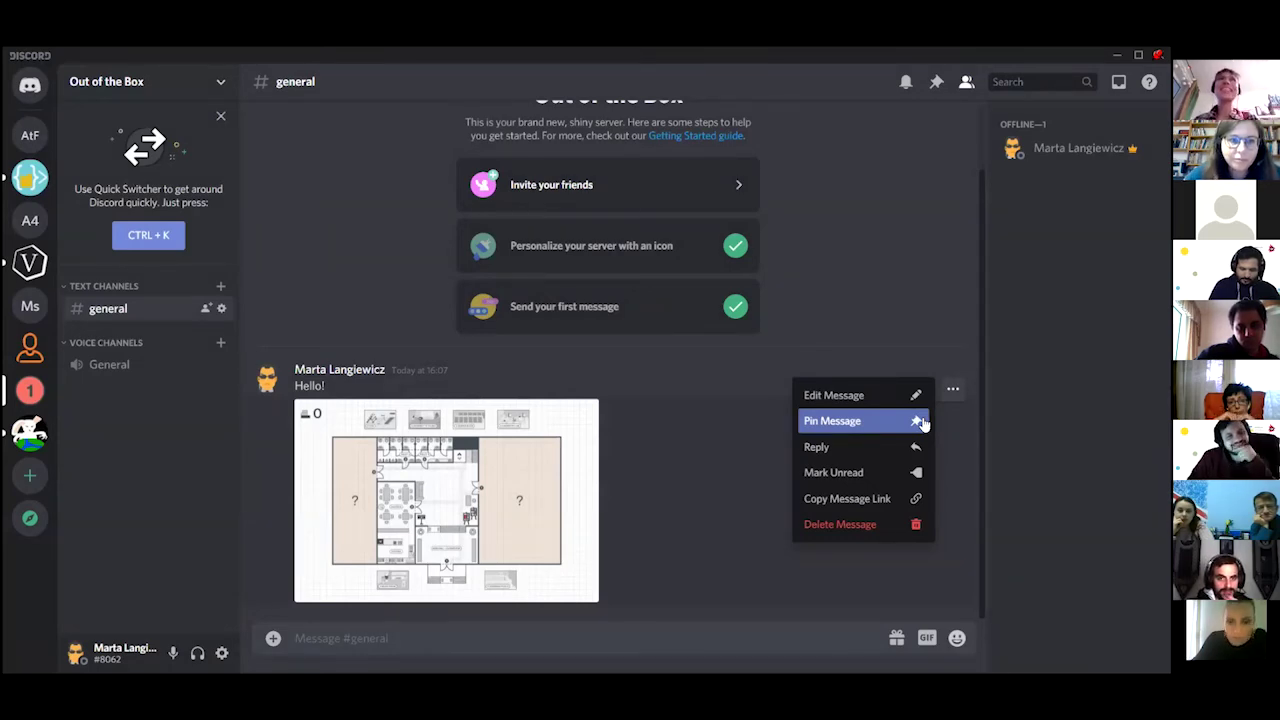
{"action": "left_click", "coordinate": [852, 423]}
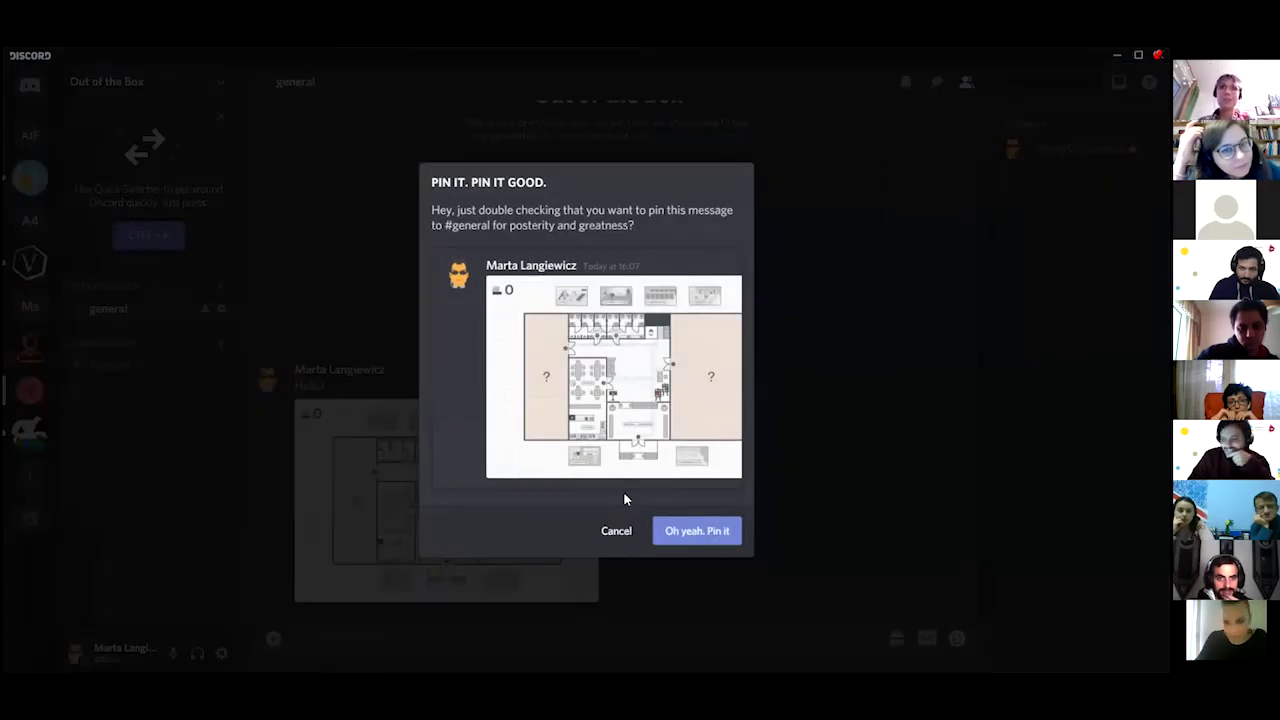
{"action": "left_click", "coordinate": [698, 531]}
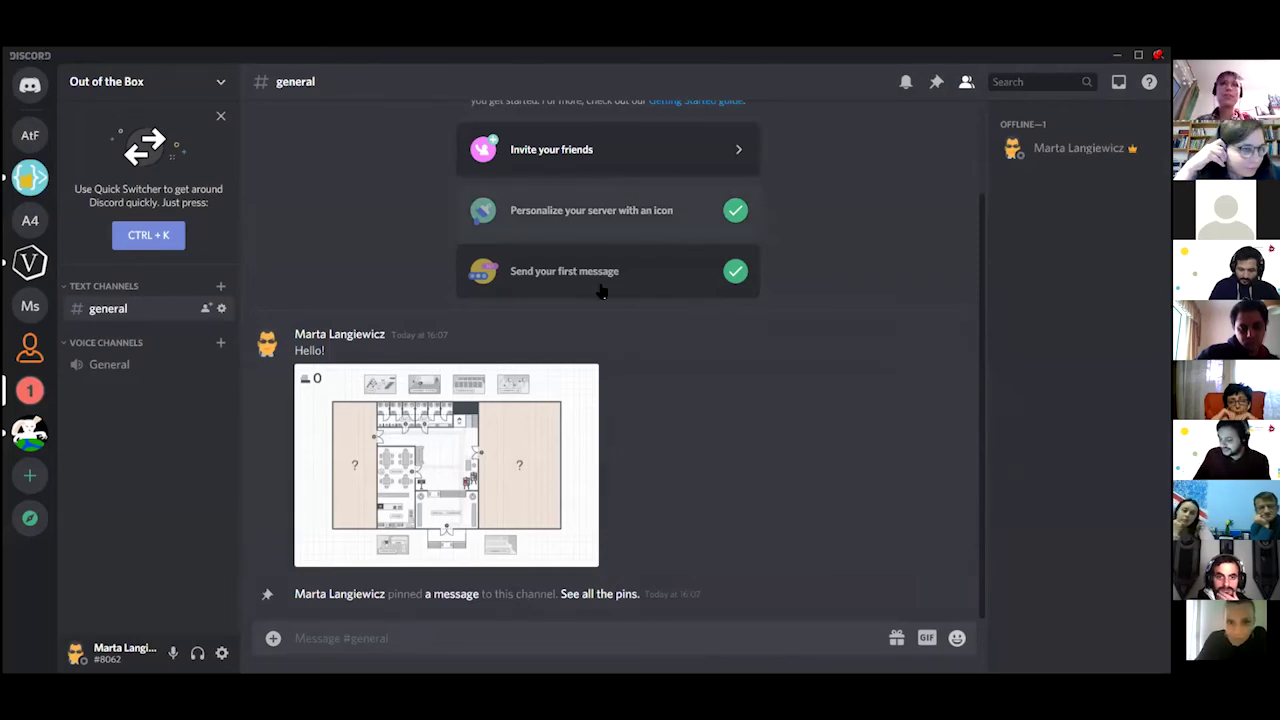
- Join the General voice channel, open its call view and disconnect from the call
{"action": "left_click", "coordinate": [133, 369]}
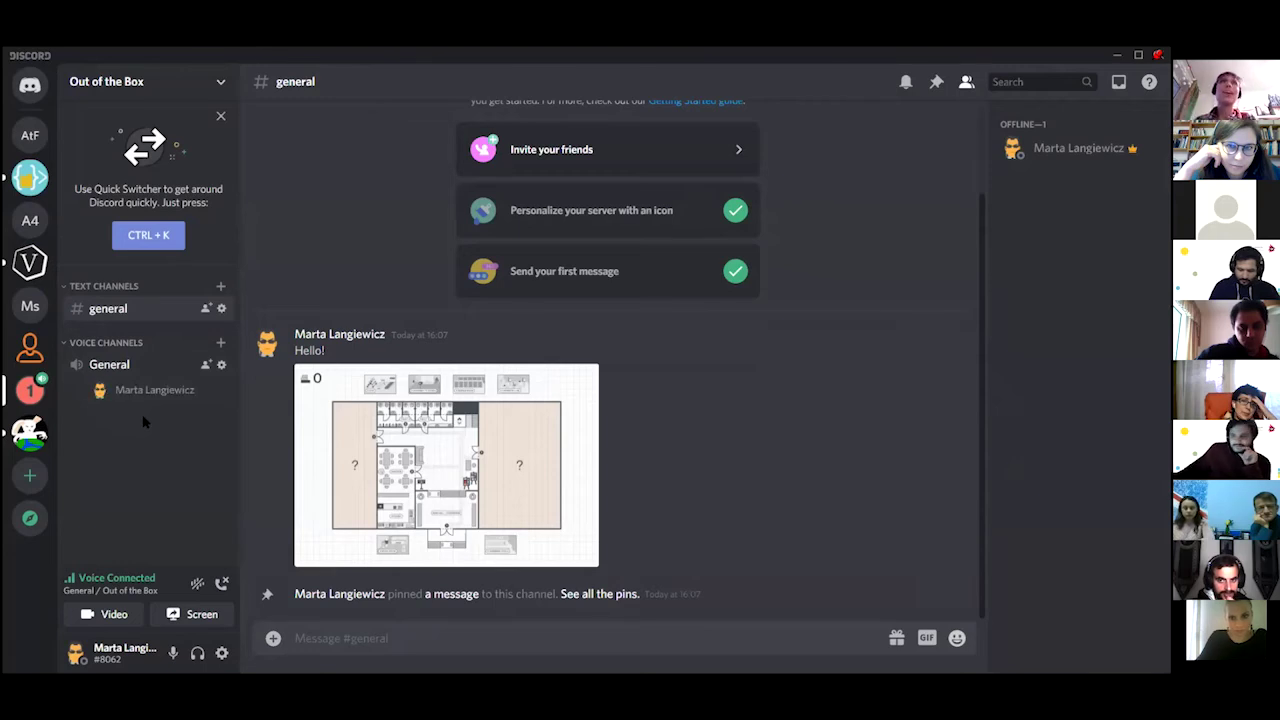
{"action": "left_click", "coordinate": [112, 365]}
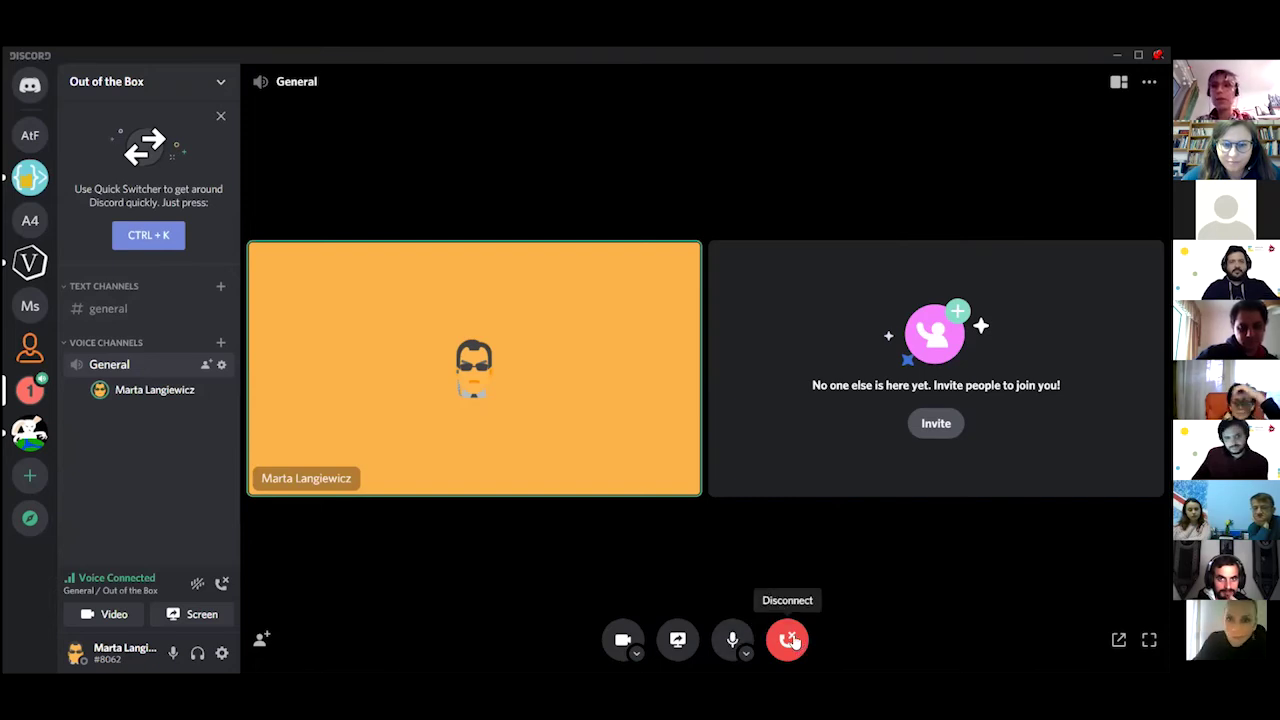
{"action": "left_click", "coordinate": [790, 641]}
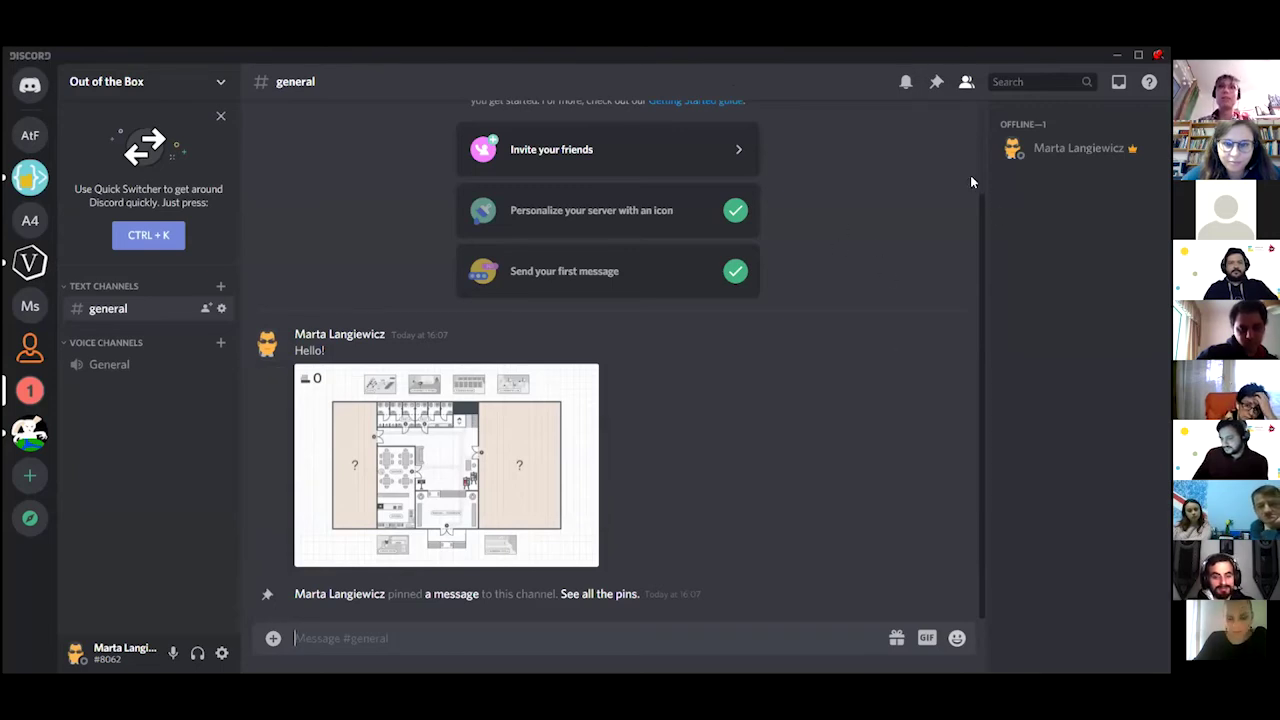
- Generate an Out of the Box server invite link that never expires and copy it
{"action": "left_click", "coordinate": [679, 149]}
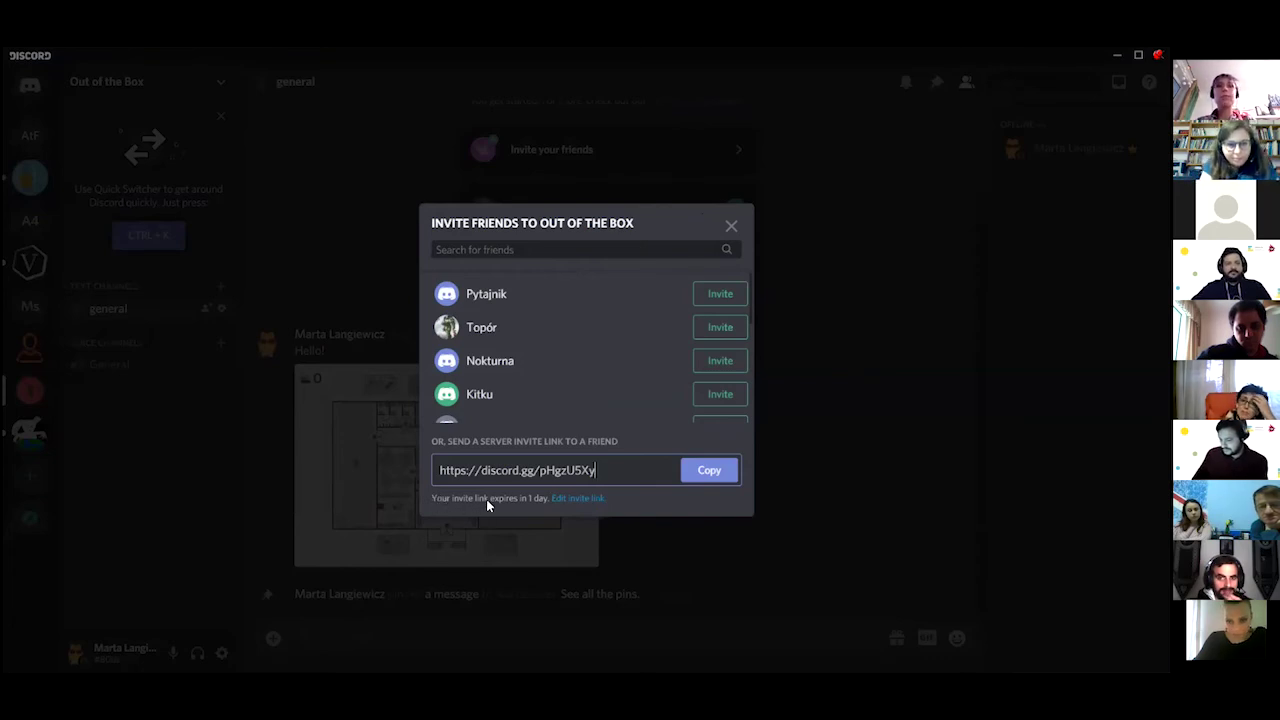
{"action": "left_click", "coordinate": [596, 497]}
{"action": "left_click", "coordinate": [736, 298]}
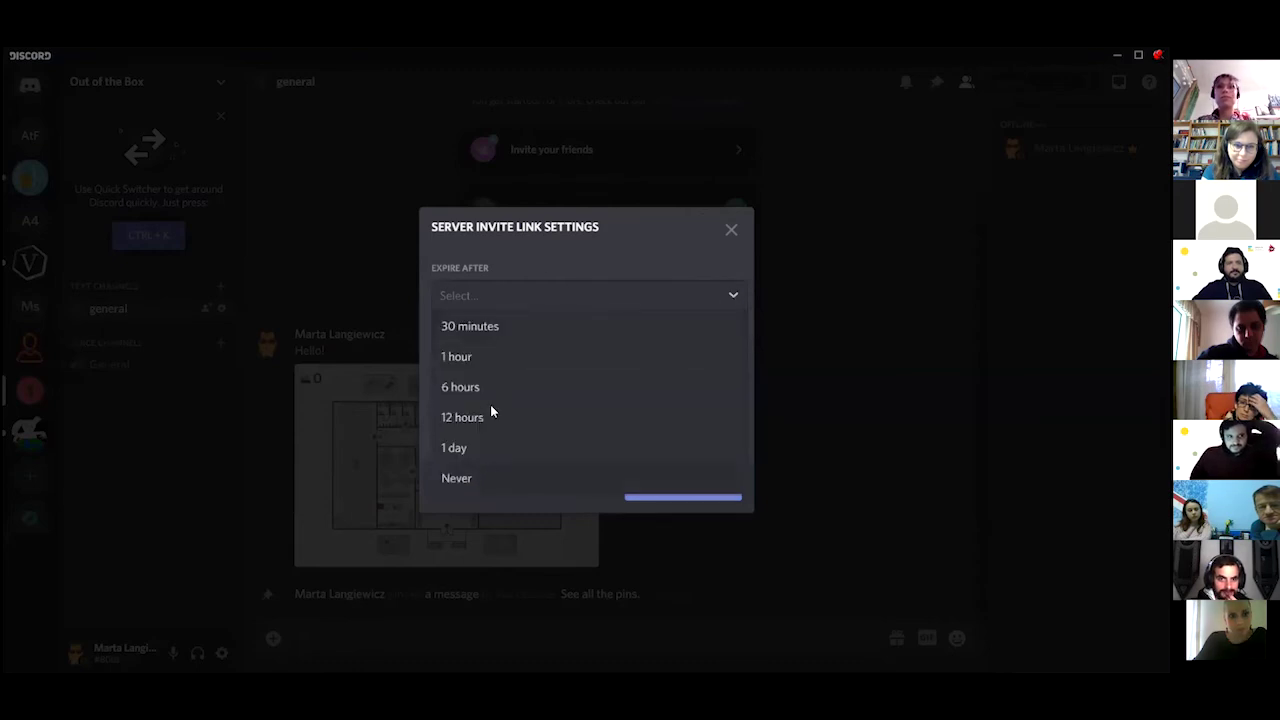
{"action": "left_click", "coordinate": [458, 478]}
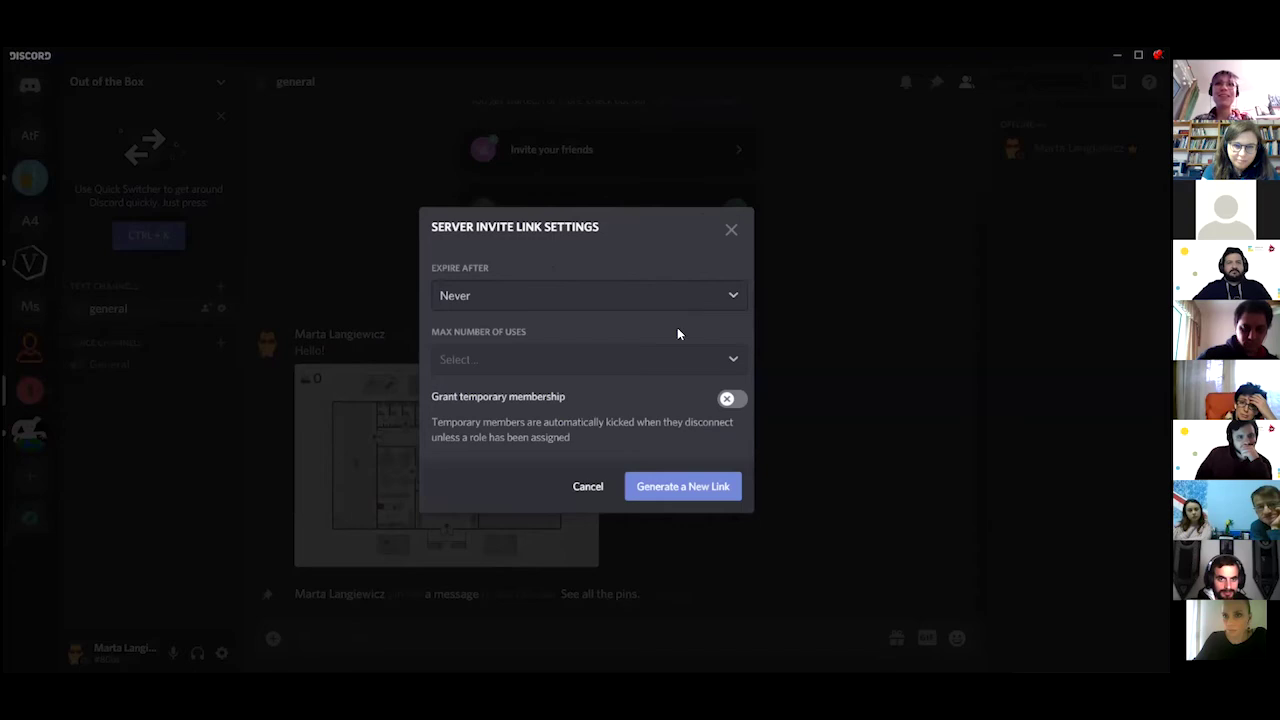
{"action": "left_click", "coordinate": [677, 490]}
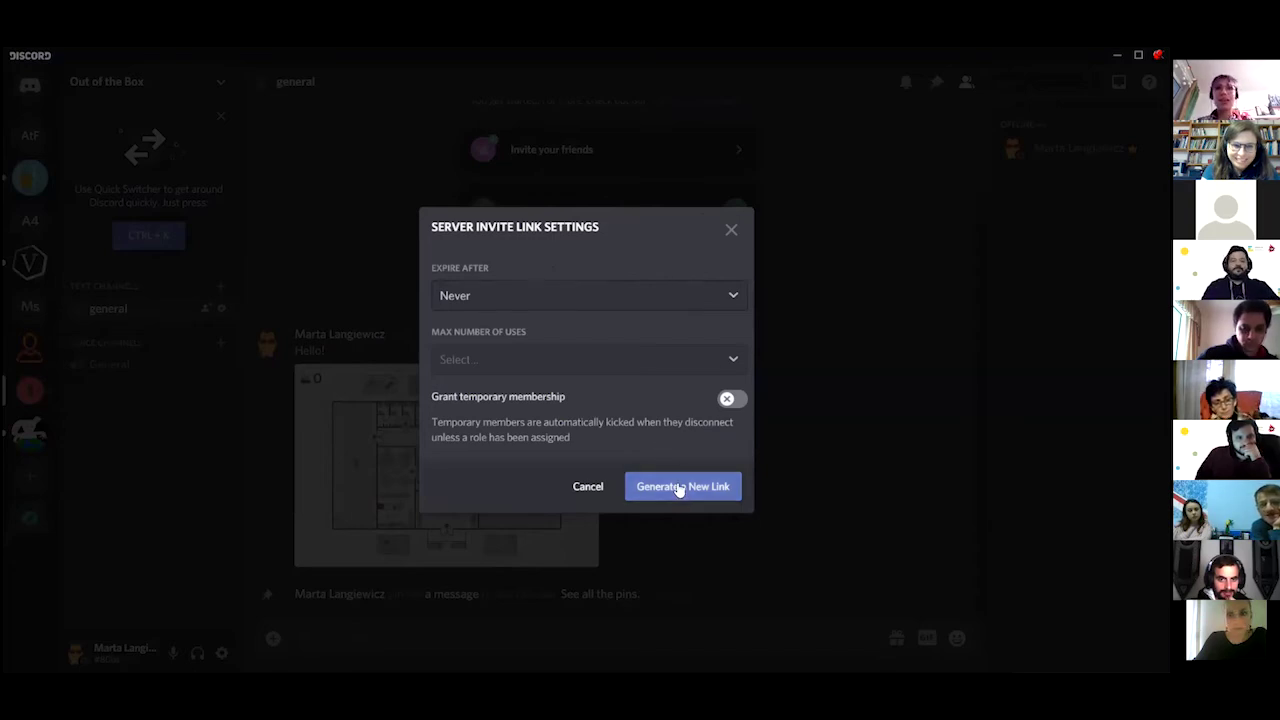
{"action": "left_click", "coordinate": [709, 470]}
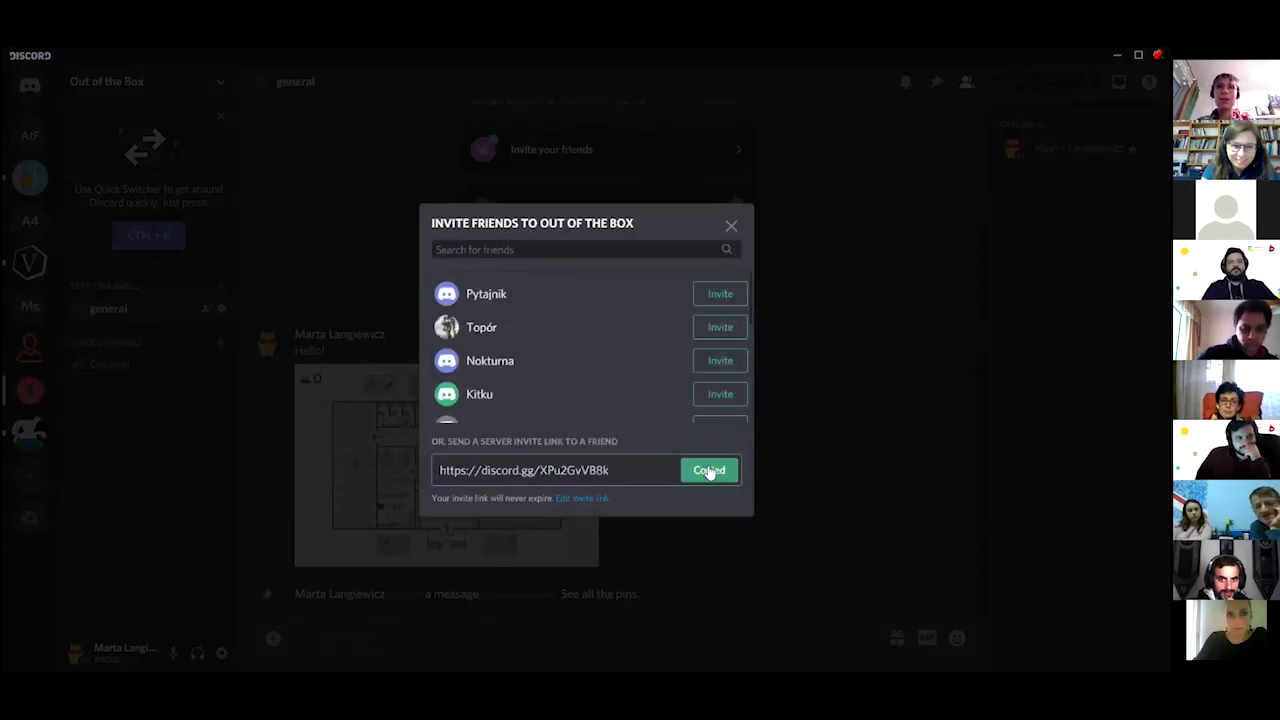
- Close the invite dialog and post the copied invite link in the general text channel
{"action": "left_click", "coordinate": [732, 226]}
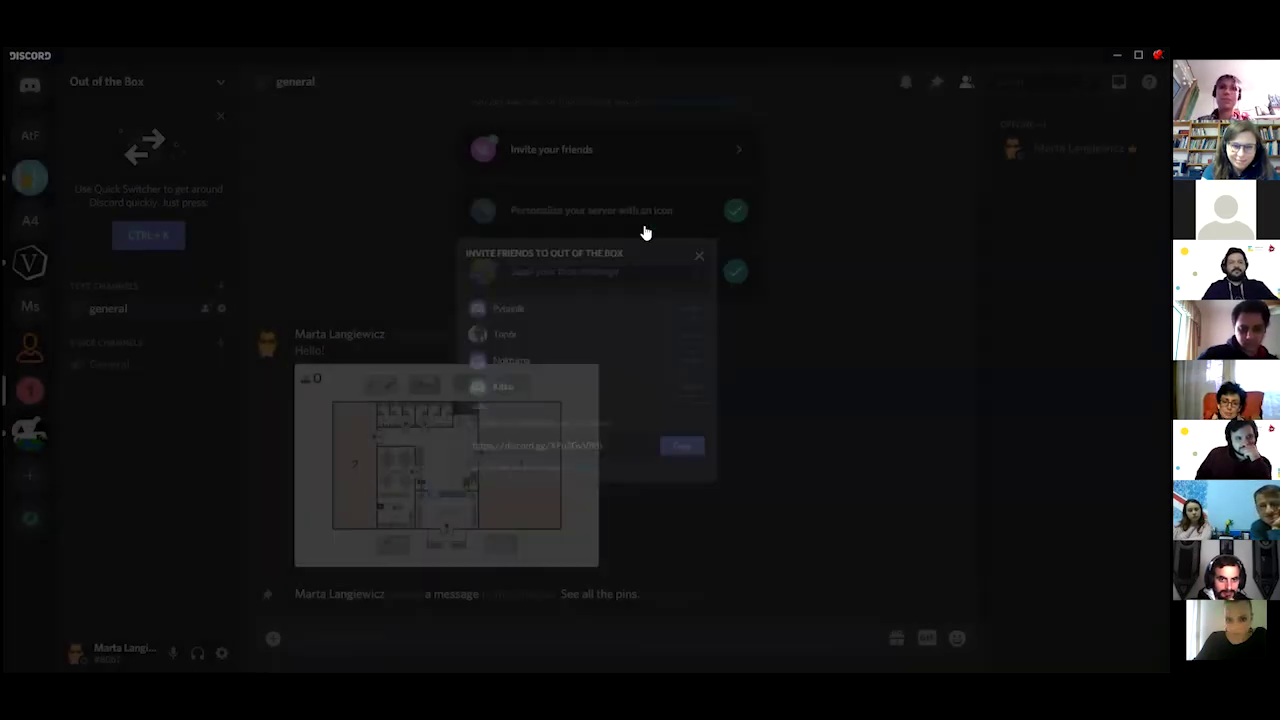
{"action": "key", "text": "ctrl+v"}
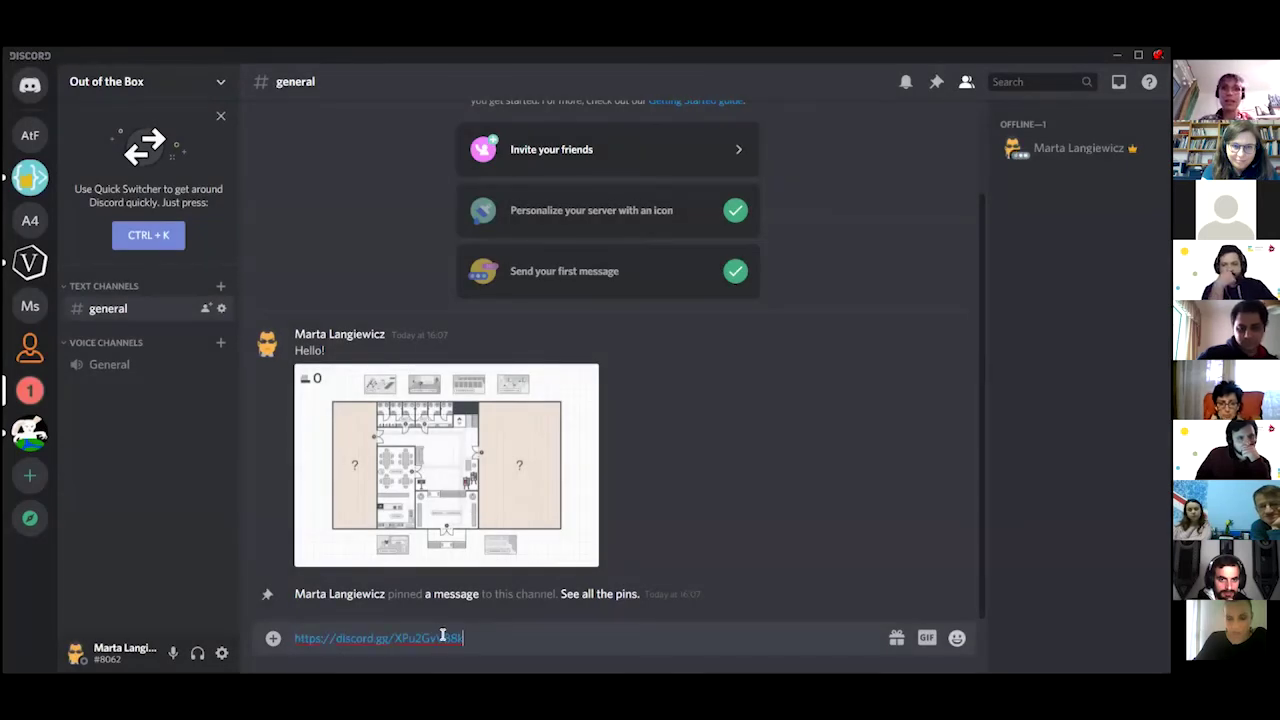
{"action": "key", "text": "Return"}
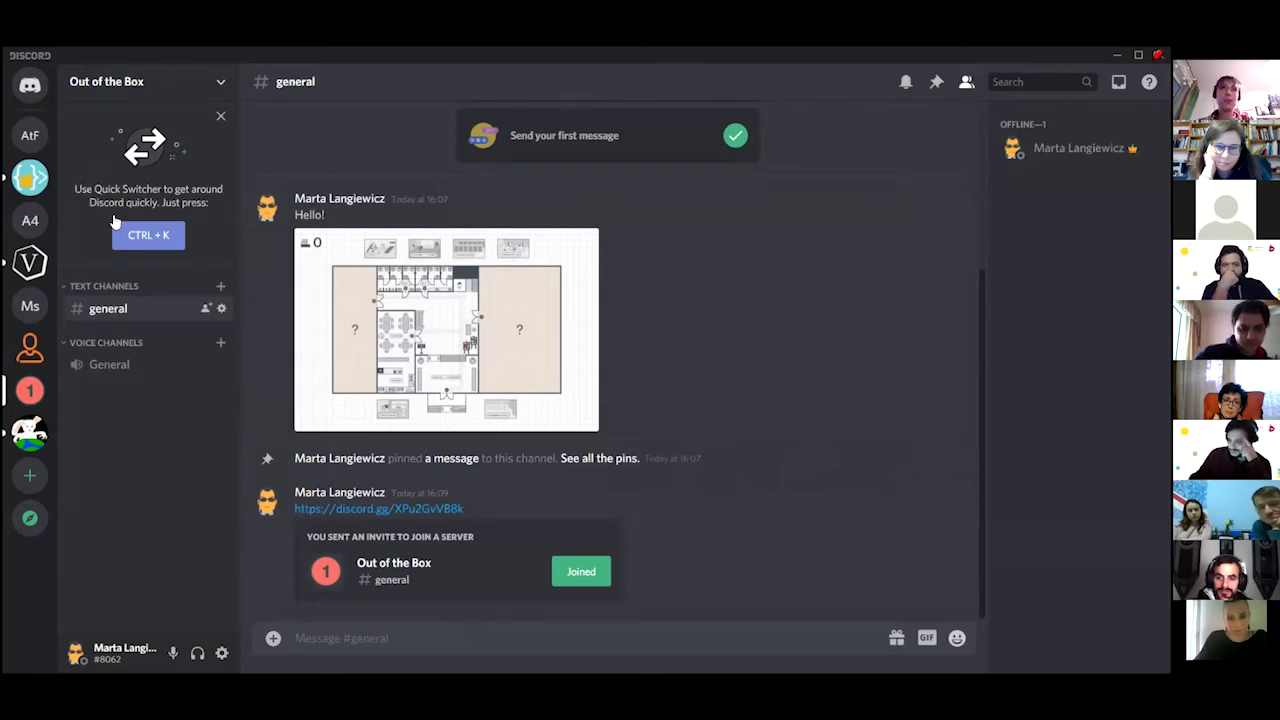
- Create a text channel named "team-1" in the Text Channels category
{"action": "left_click", "coordinate": [221, 294]}
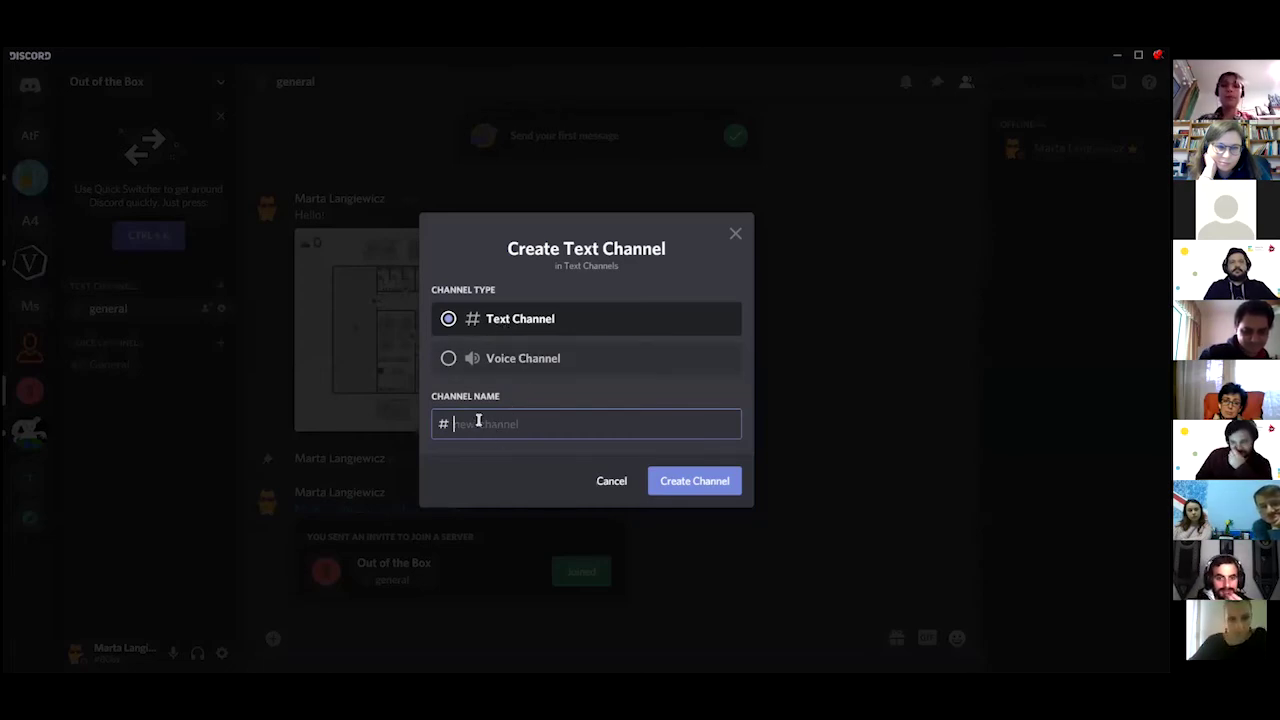
{"action": "type", "text": "team-1"}
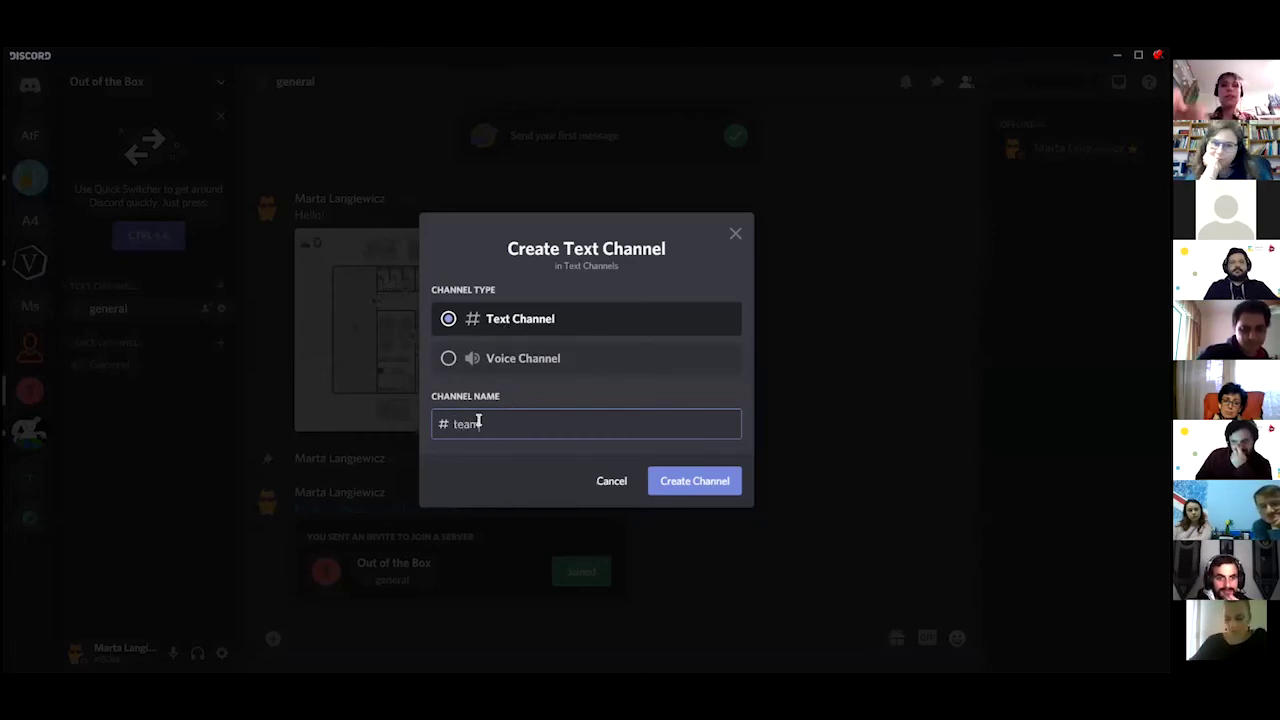
{"action": "left_click", "coordinate": [694, 482]}
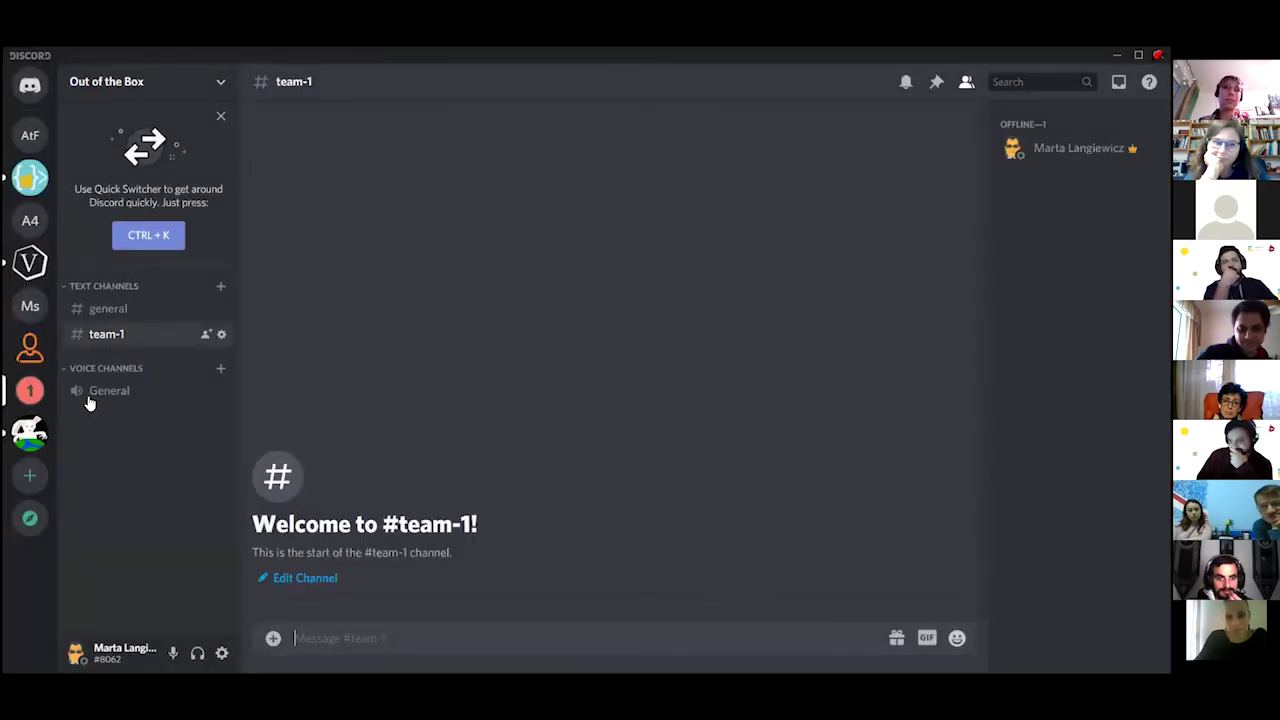
- Create a voice channel named "team 1" and move it below General in the Voice Channels category
{"action": "left_click", "coordinate": [222, 289]}
{"action": "left_click", "coordinate": [491, 359]}
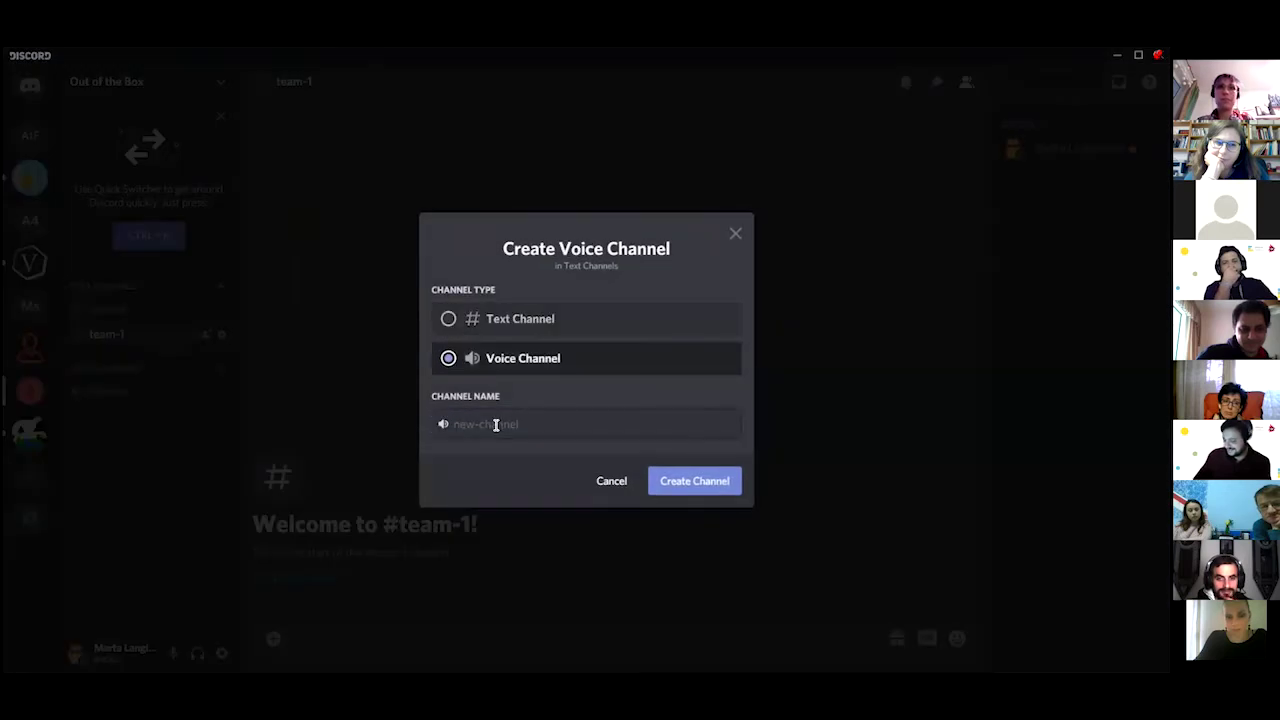
{"action": "left_click", "coordinate": [495, 425]}
{"action": "type", "text": "team 1"}
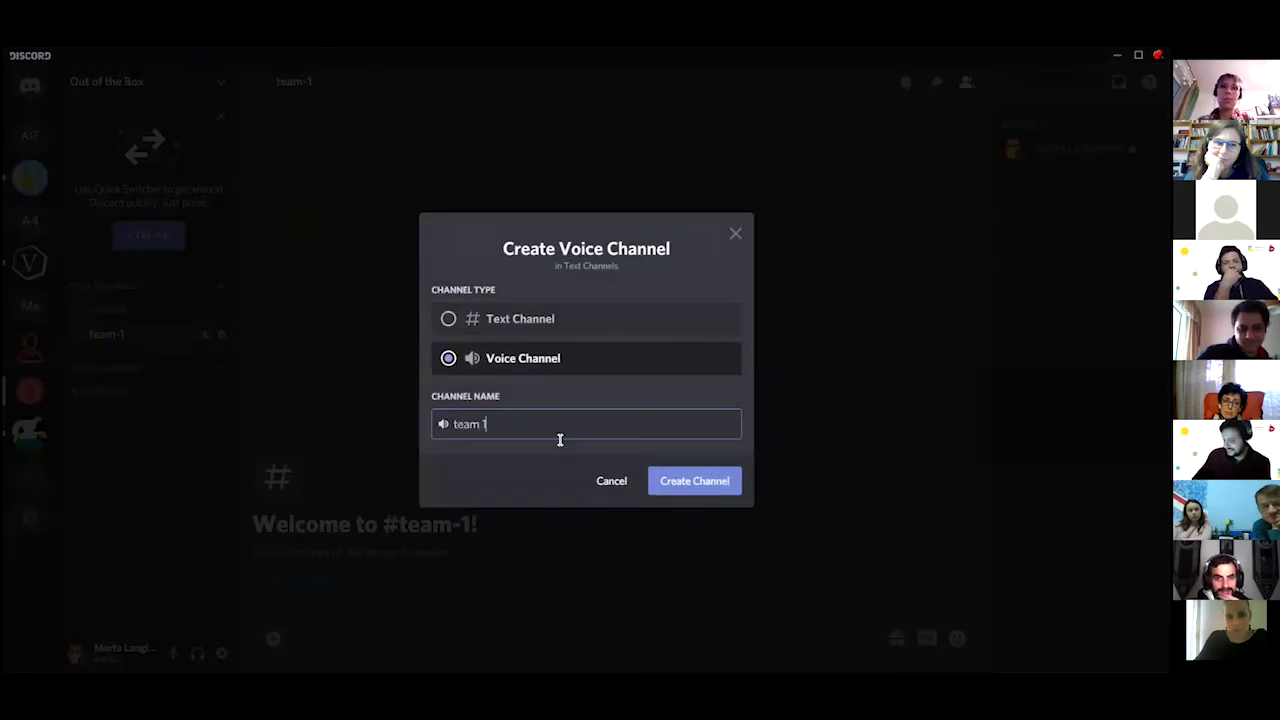
{"action": "left_click", "coordinate": [694, 481]}
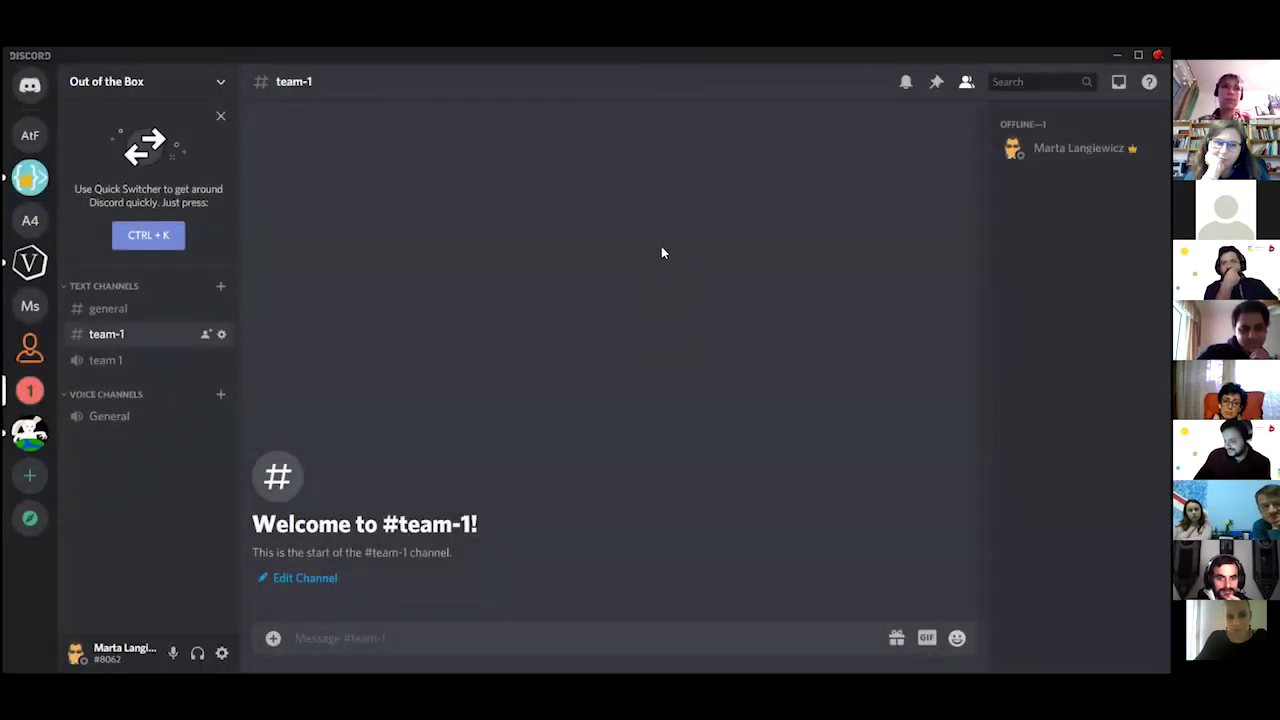
{"action": "left_click_drag", "start_coordinate": [148, 380], "coordinate": [149, 430]}
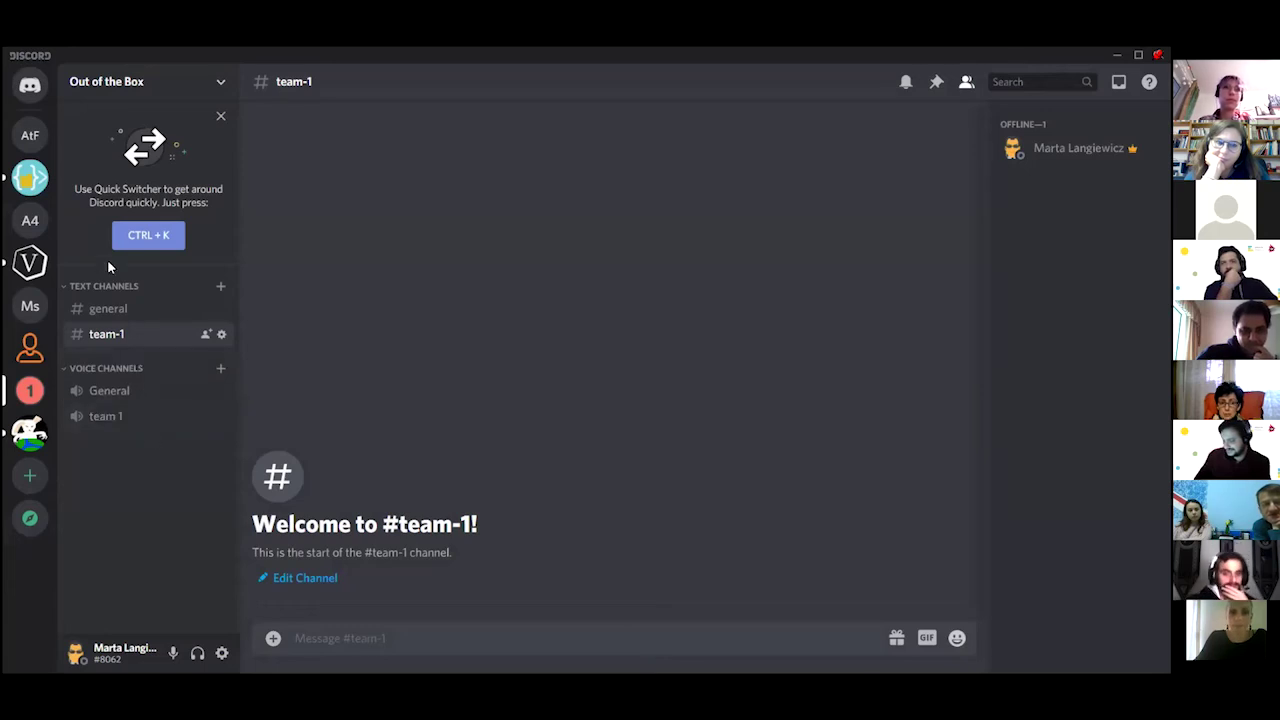
- Join the team 1 voice channel, open its call view and switch over to the General voice channel
{"action": "left_click", "coordinate": [139, 416]}
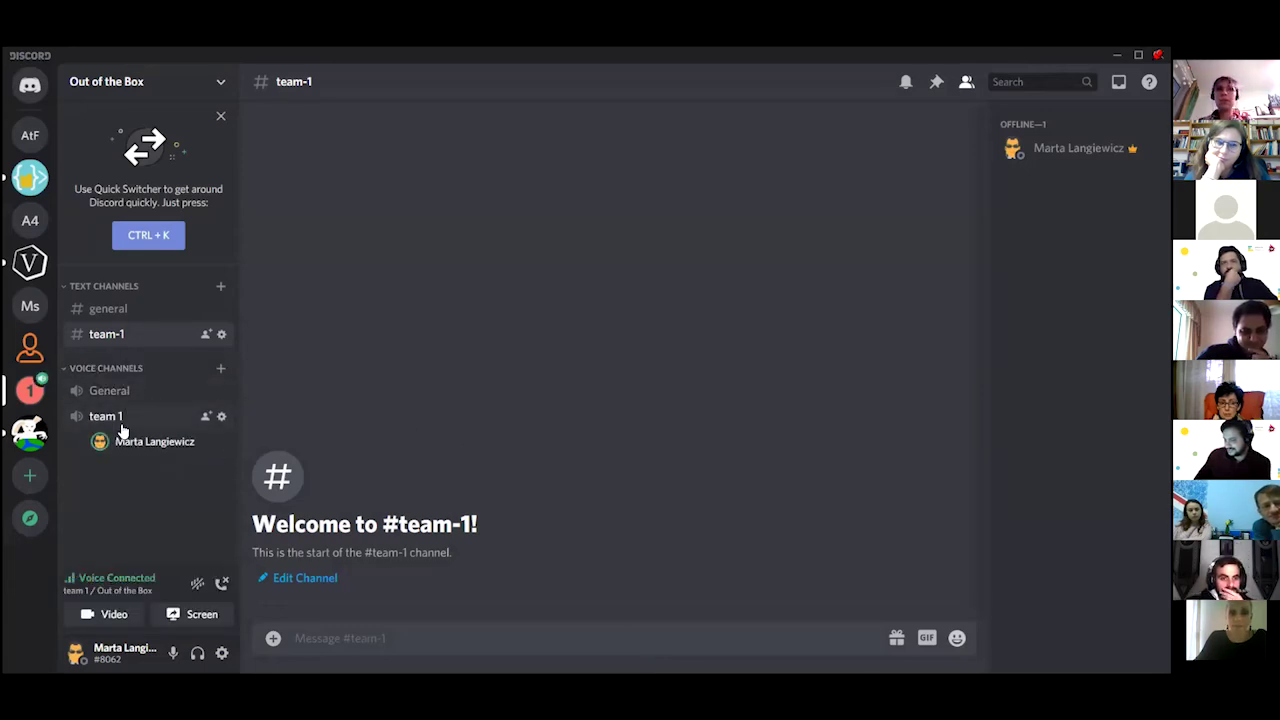
{"action": "left_click", "coordinate": [120, 428]}
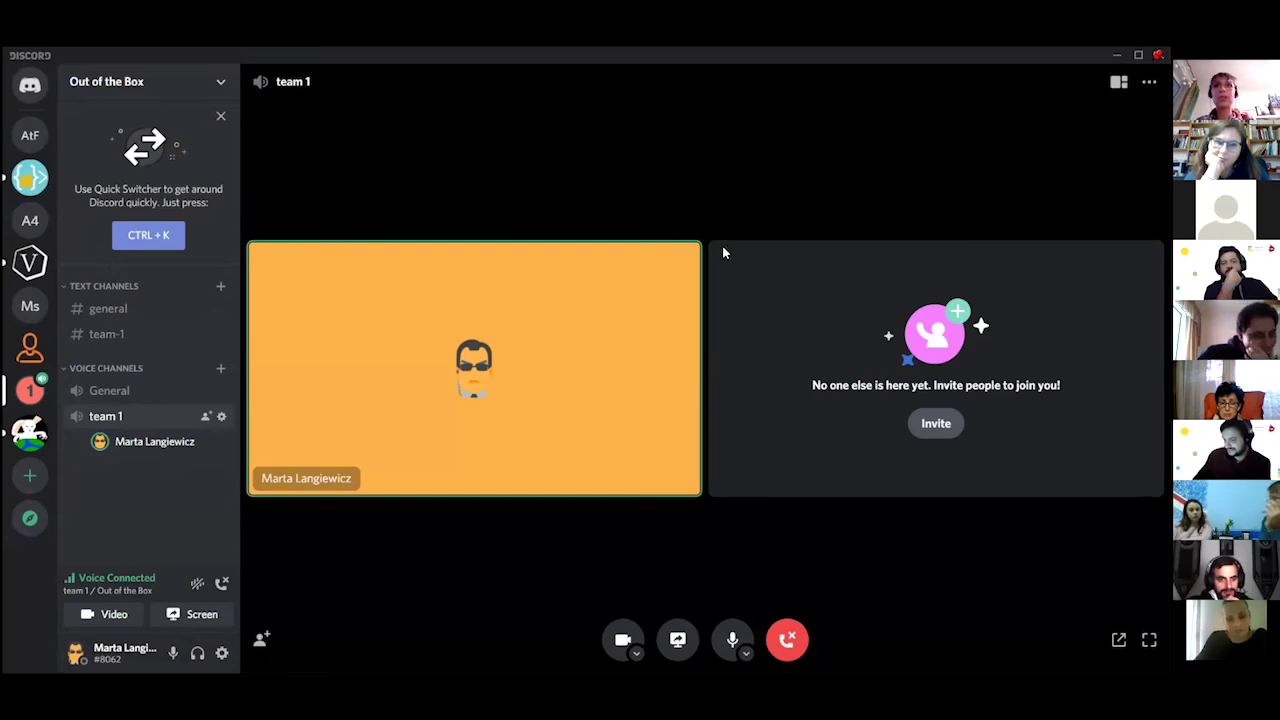
{"action": "left_click", "coordinate": [90, 392]}
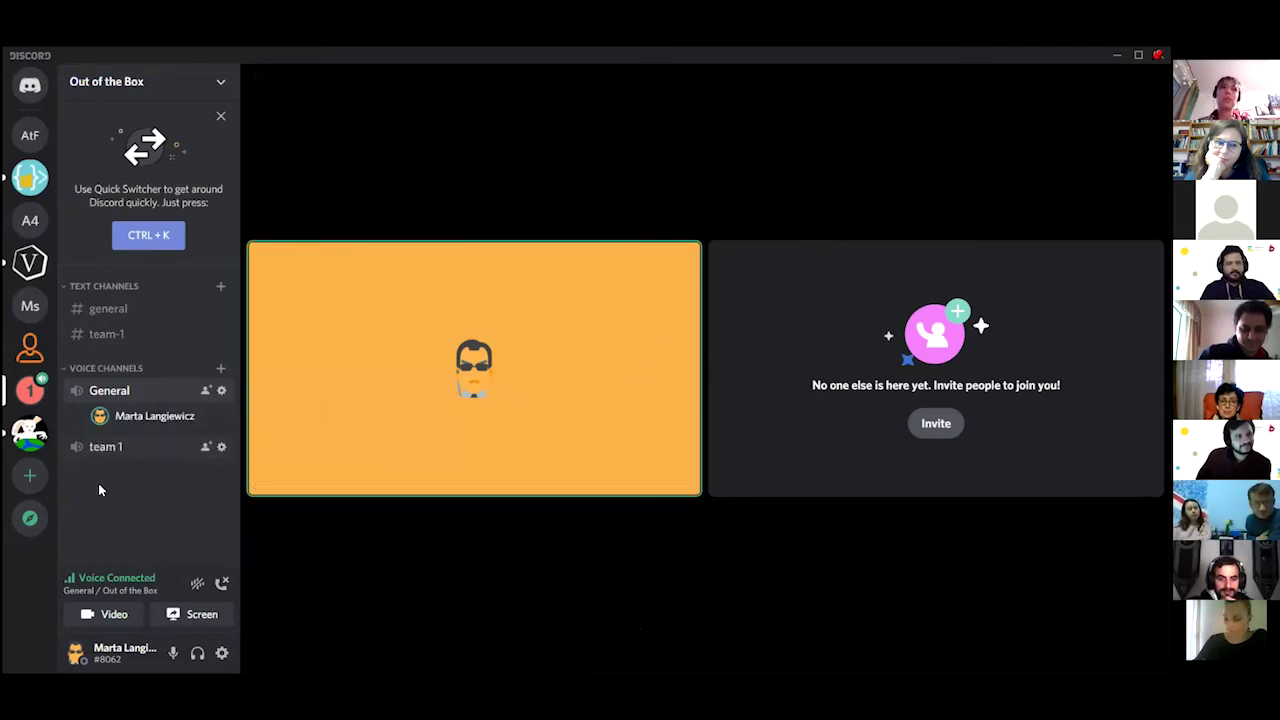
- Rename the team-1 text channel to "gifted-students", save the change and close the channel settings
{"action": "left_click", "coordinate": [128, 336]}
{"action": "left_click", "coordinate": [221, 334]}
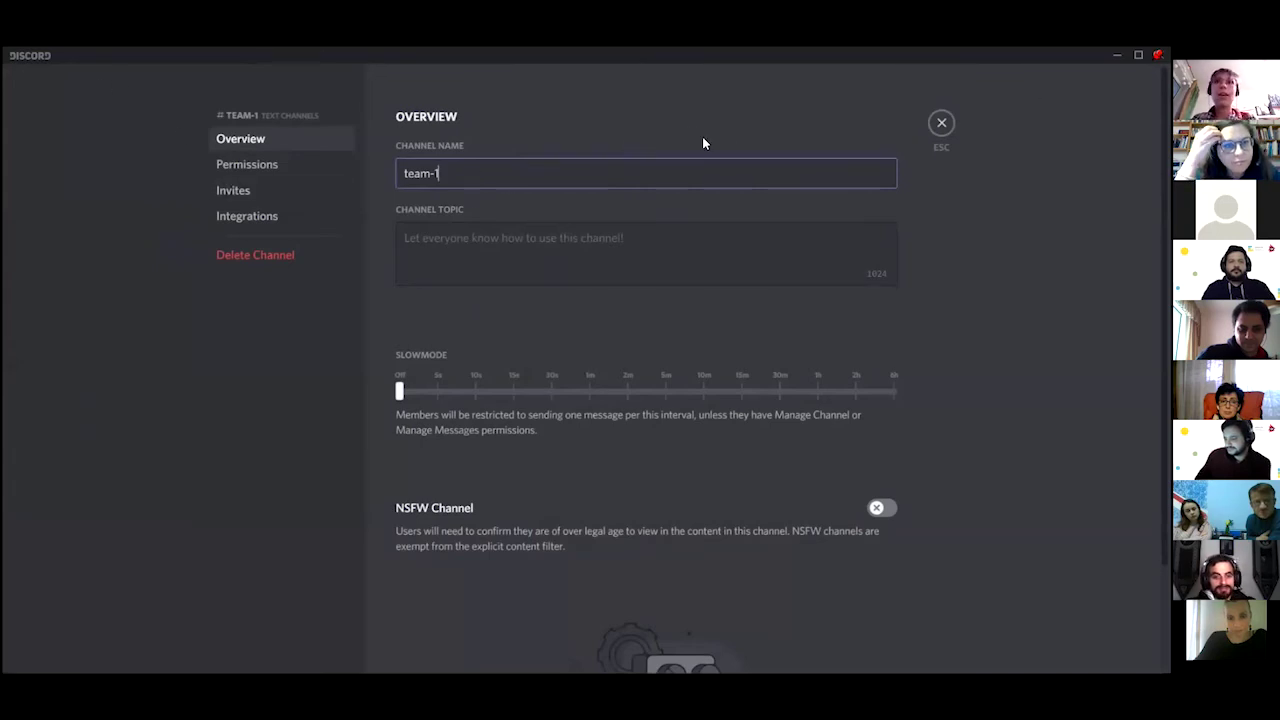
{"action": "left_click_drag", "start_coordinate": [457, 174], "coordinate": [361, 181]}
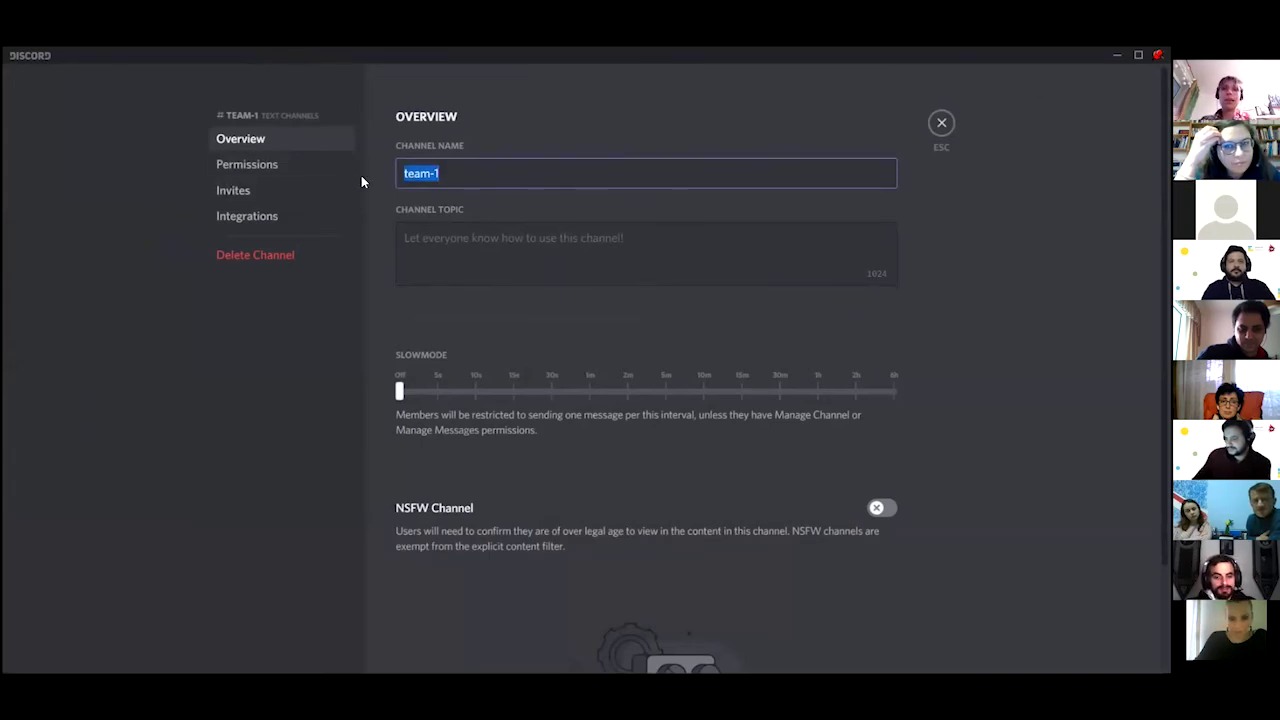
{"action": "type", "text": "gifted-"}
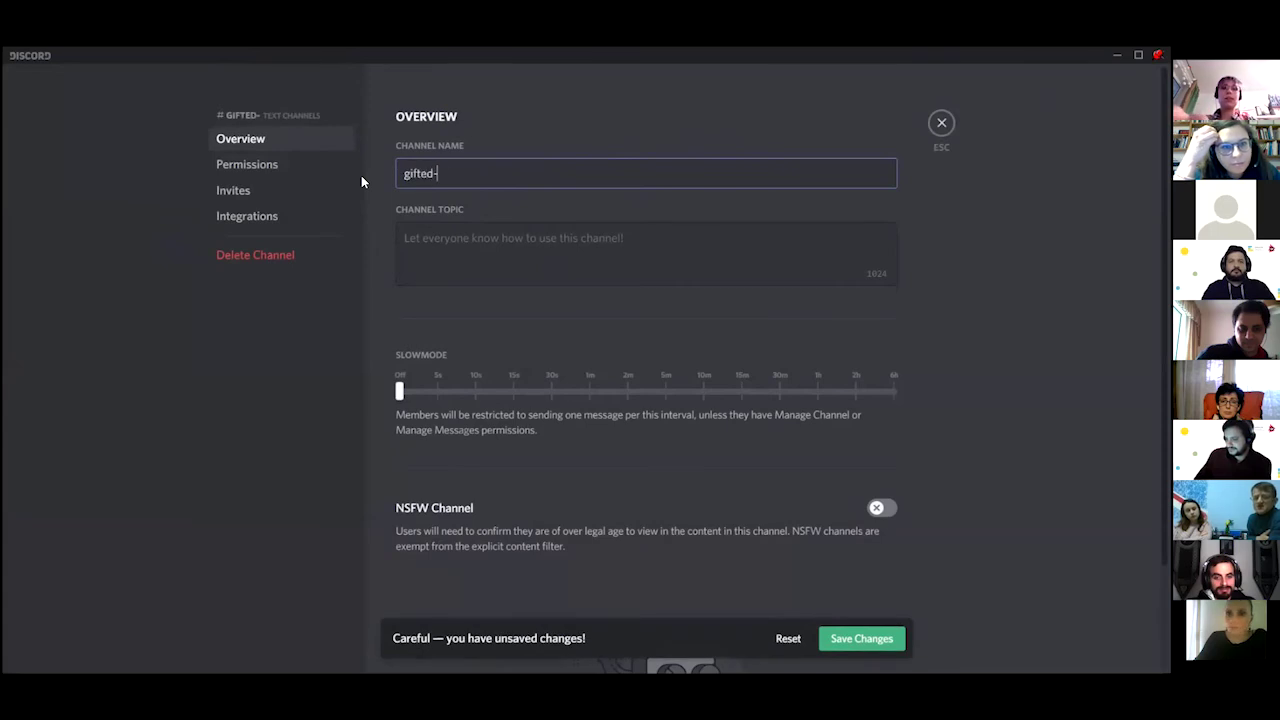
{"action": "type", "text": "students"}
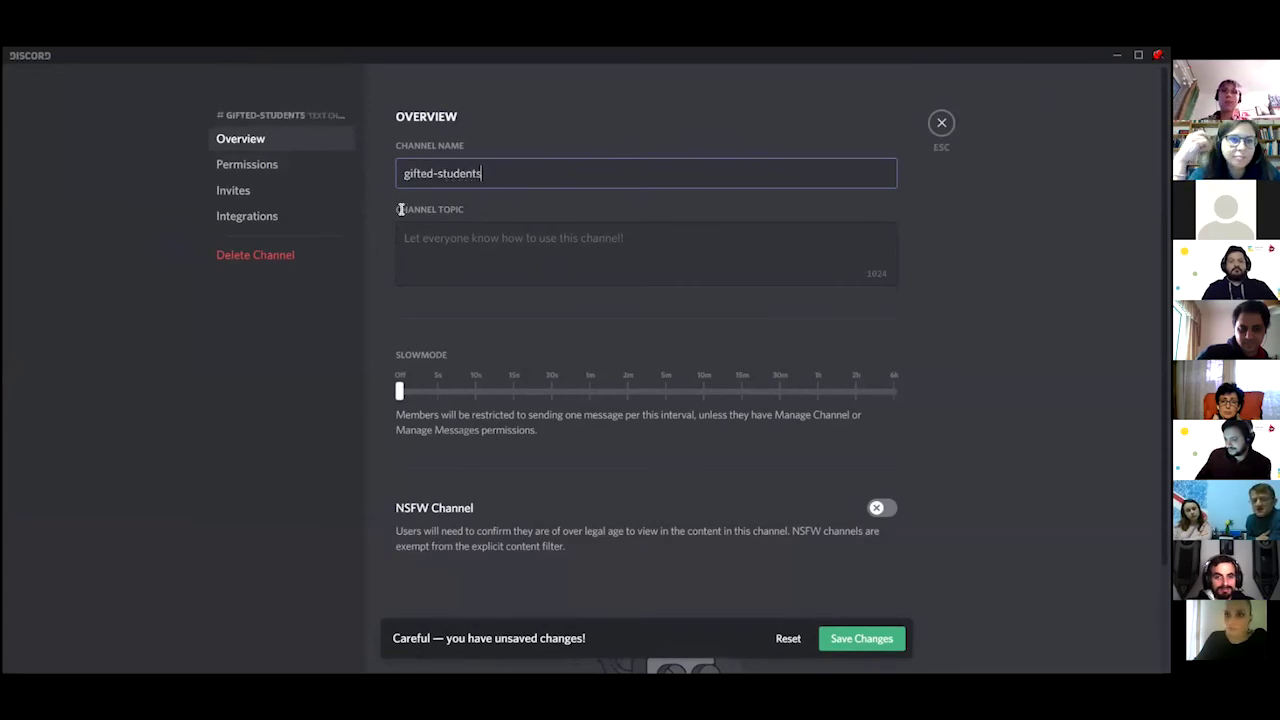
{"action": "left_click", "coordinate": [1014, 306]}
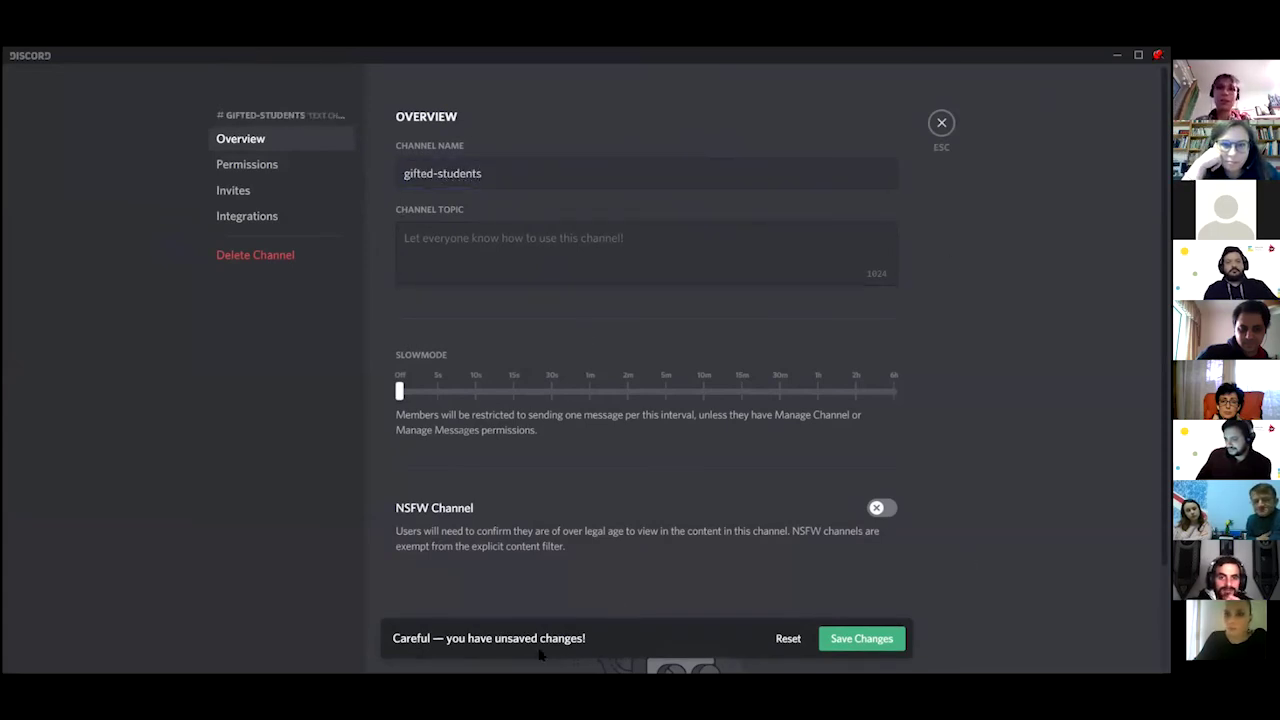
{"action": "left_click", "coordinate": [879, 641]}
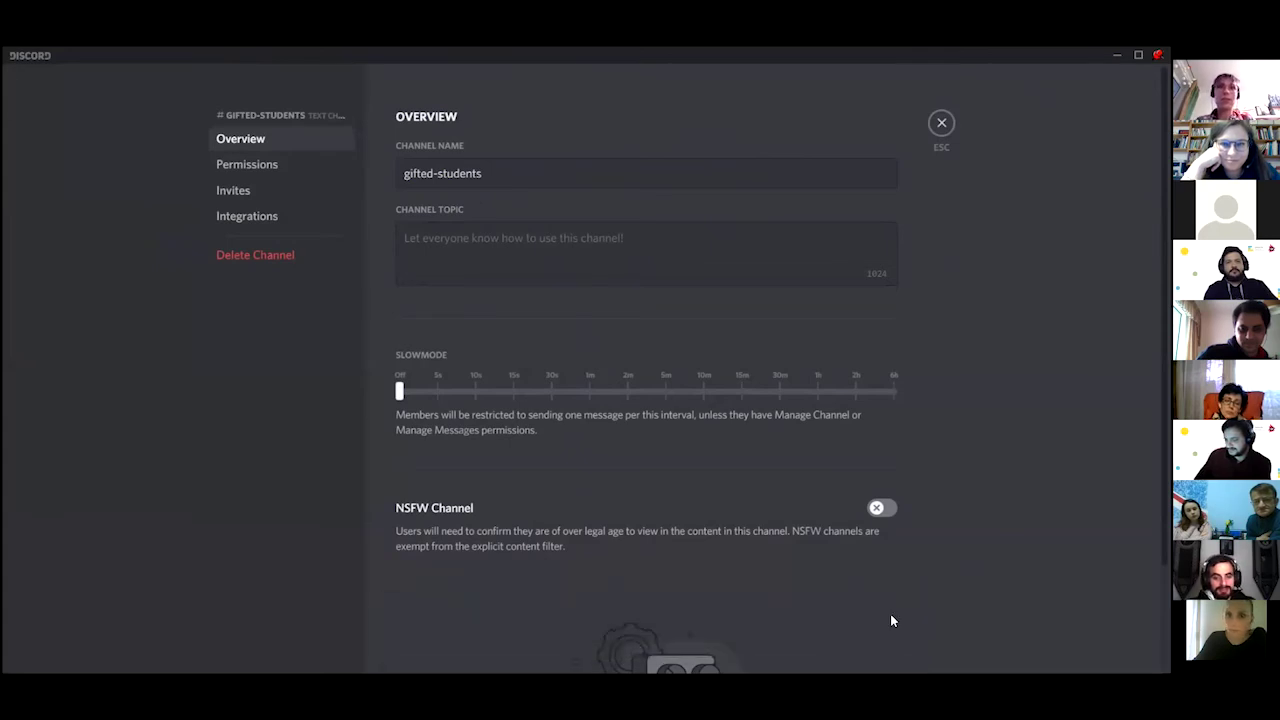
{"action": "left_click", "coordinate": [941, 124]}
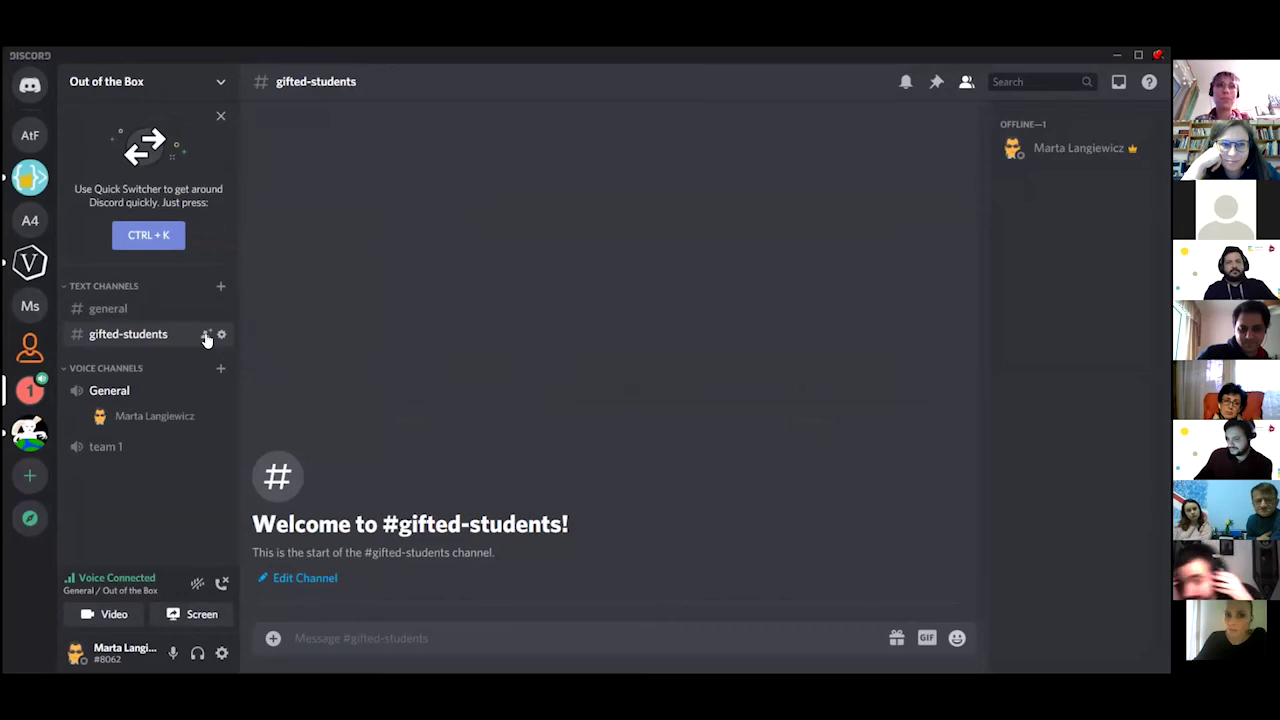
- Open the General voice channel's call view and disconnect from the call
{"action": "left_click", "coordinate": [122, 391]}
{"action": "left_click", "coordinate": [789, 639]}
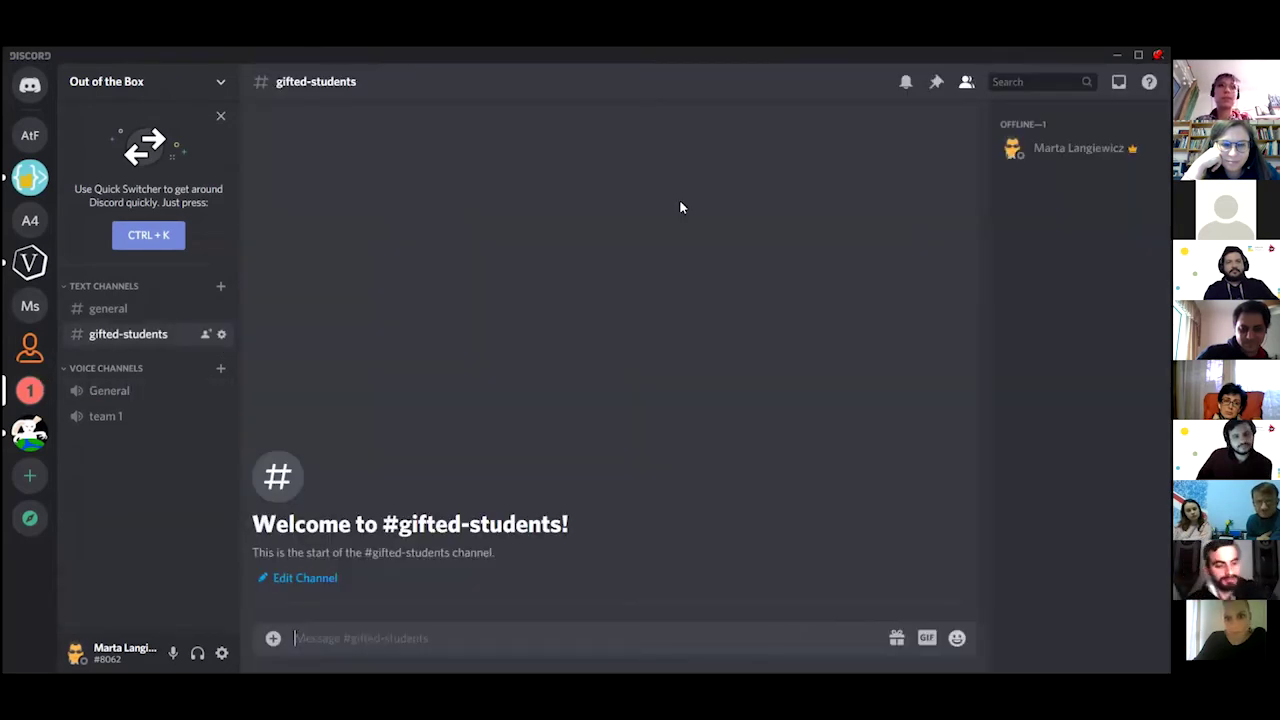
{"action": "left_click", "coordinate": [221, 334]}
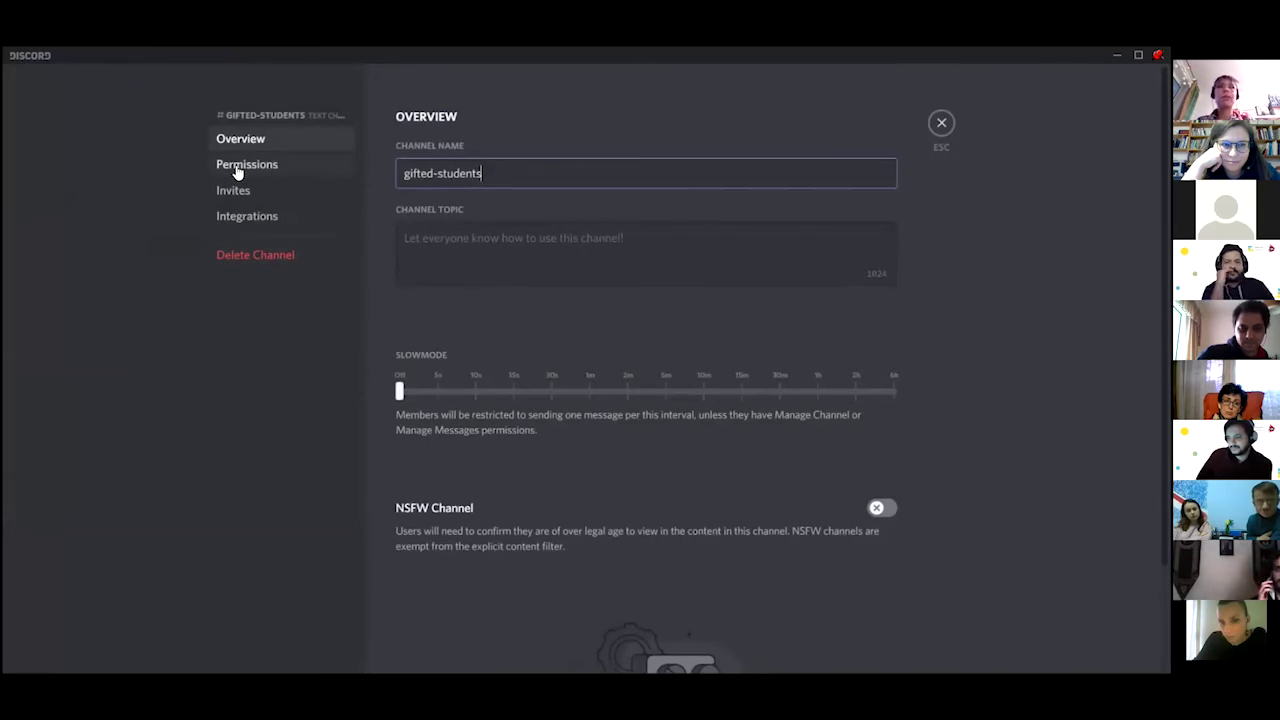
{"action": "left_click", "coordinate": [240, 166]}
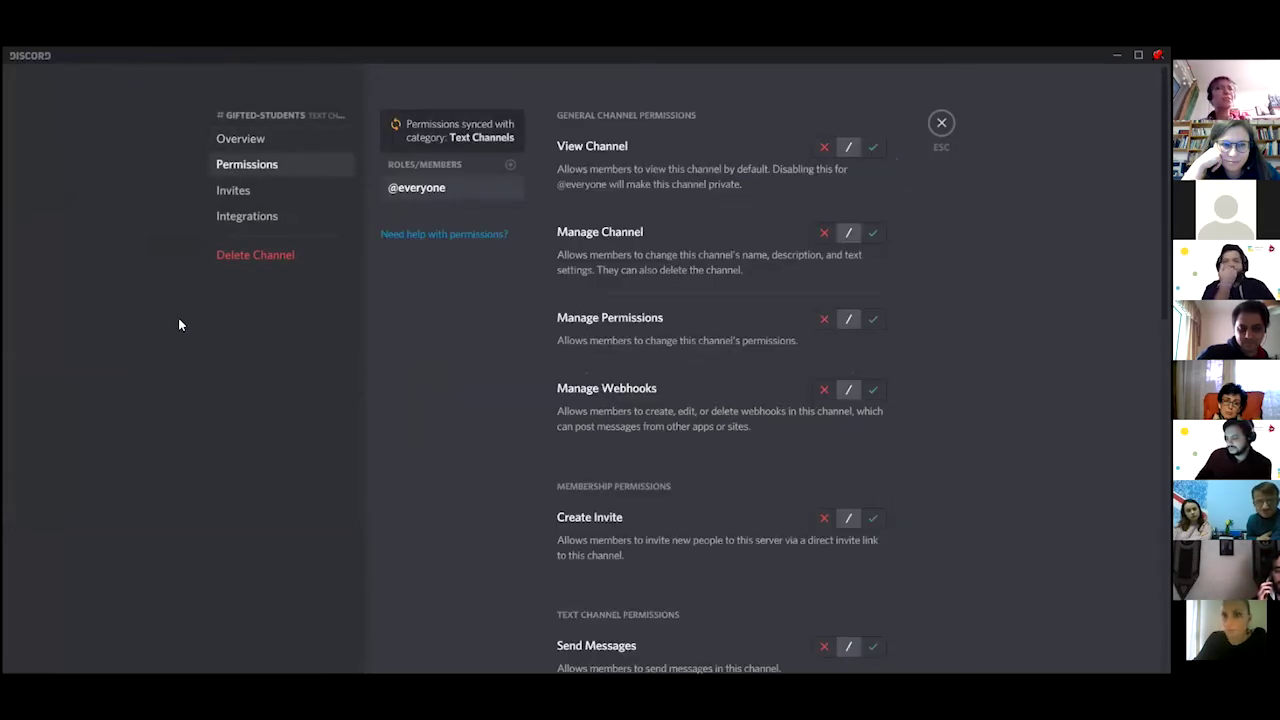
{"action": "left_click", "coordinate": [240, 192]}
{"action": "left_click", "coordinate": [260, 166]}
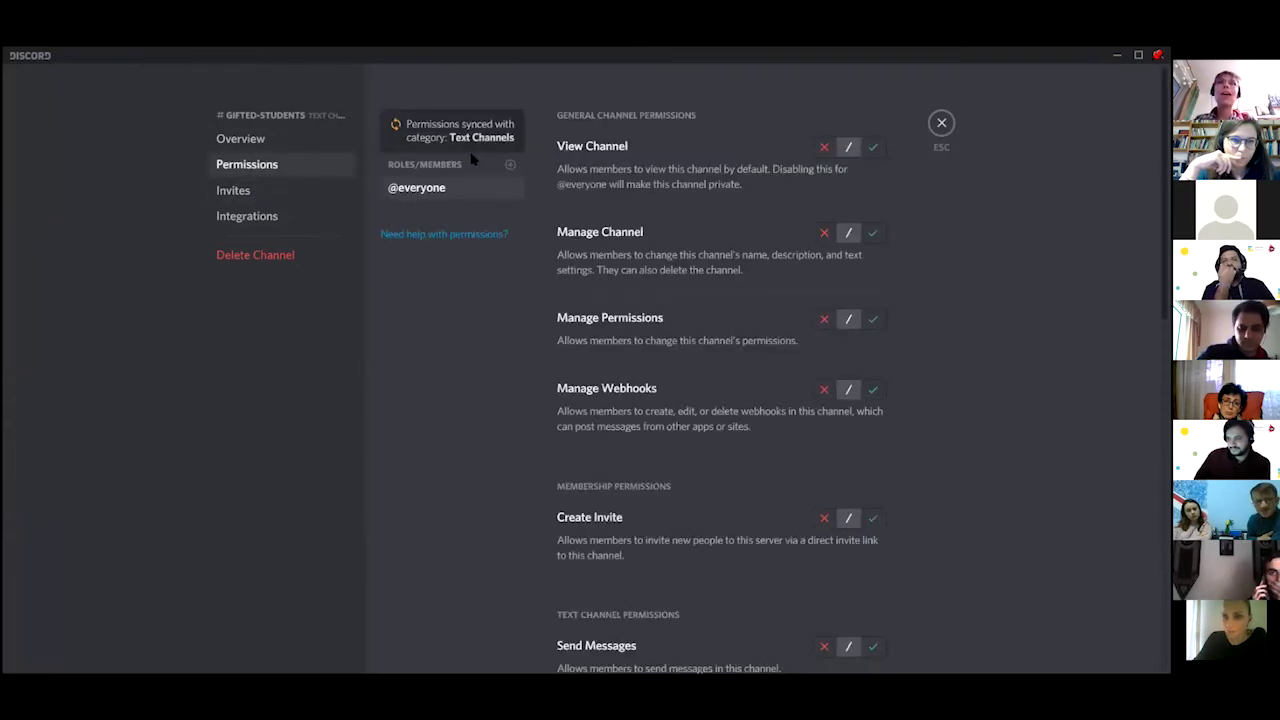
{"action": "scroll", "coordinate": [1005, 103], "scroll_direction": "down", "scroll_amount": 4}
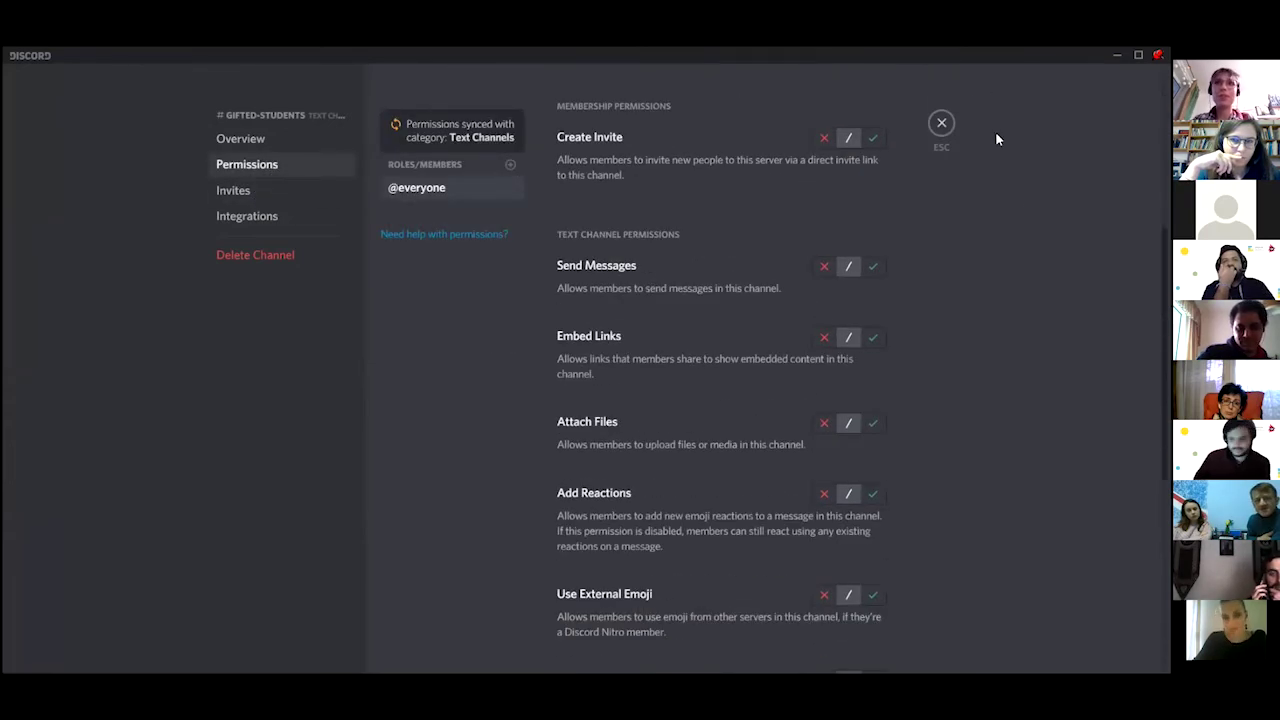
{"action": "scroll", "coordinate": [1010, 170], "scroll_direction": "up", "scroll_amount": 4}
{"action": "left_click", "coordinate": [241, 140]}
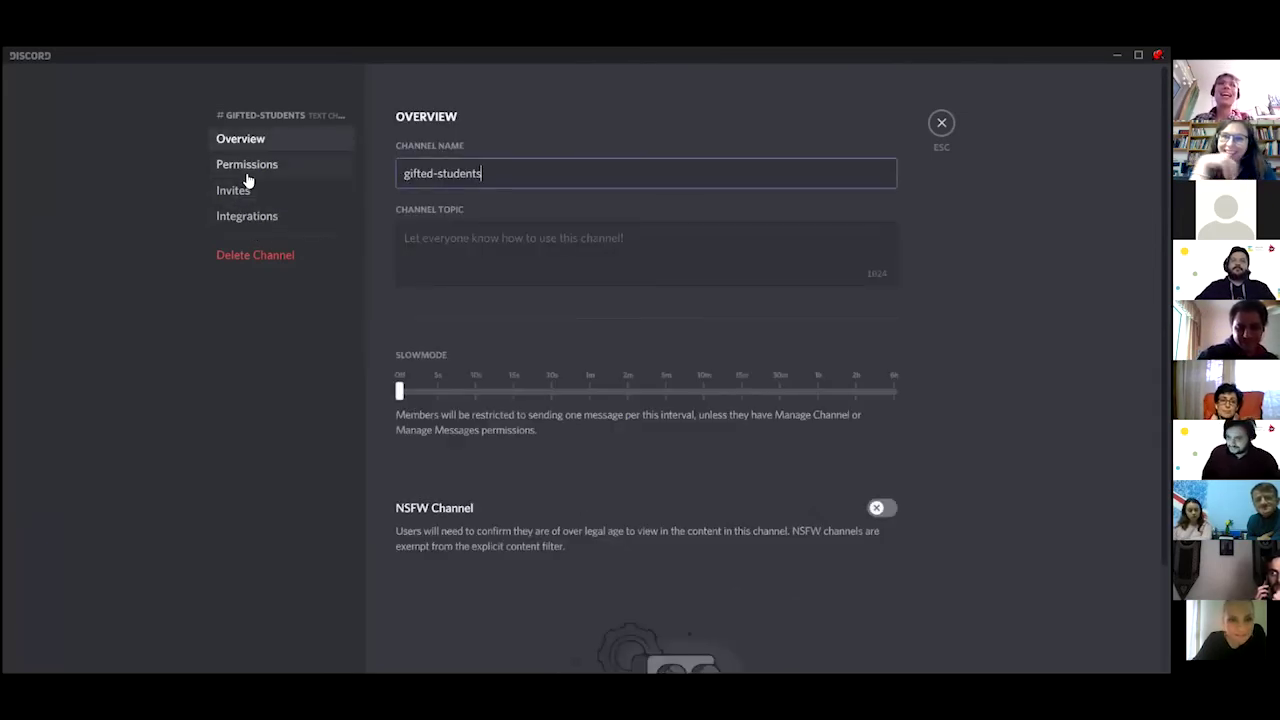
{"action": "left_click", "coordinate": [245, 168]}
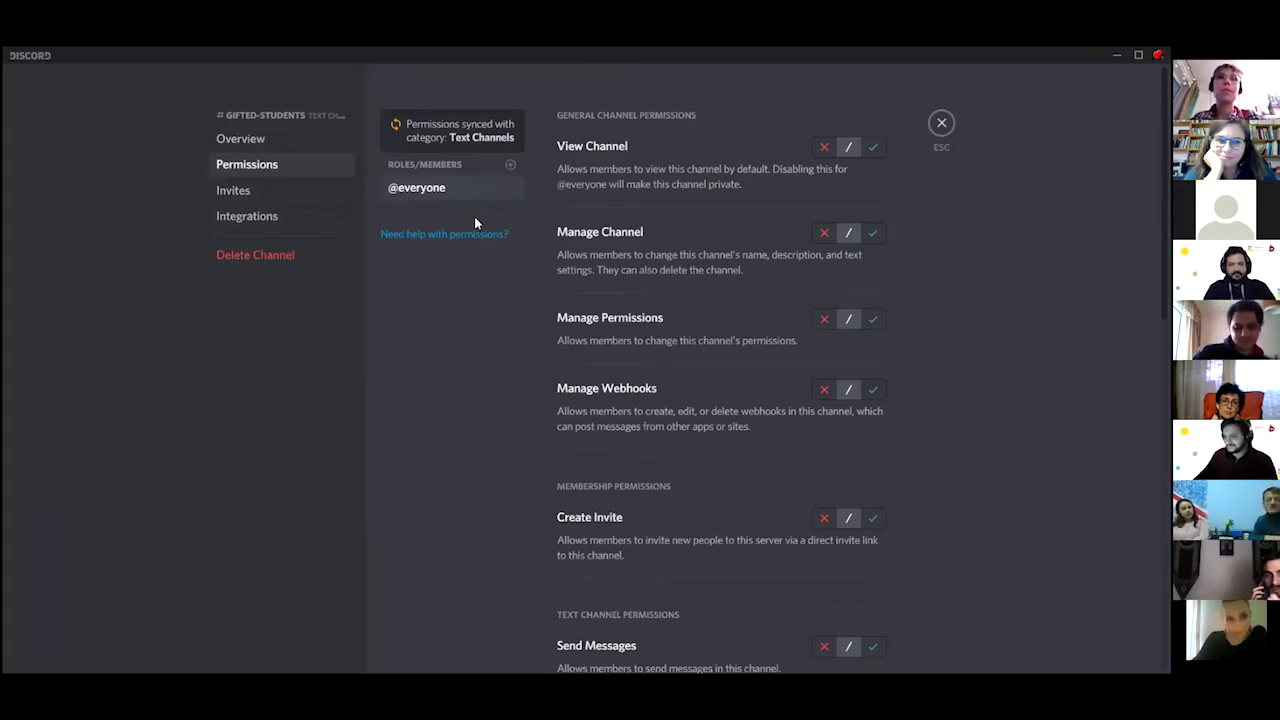
- Try to add a member by username to the gifted-students channel's permissions and dismiss the role and member search
{"action": "left_click", "coordinate": [510, 166]}
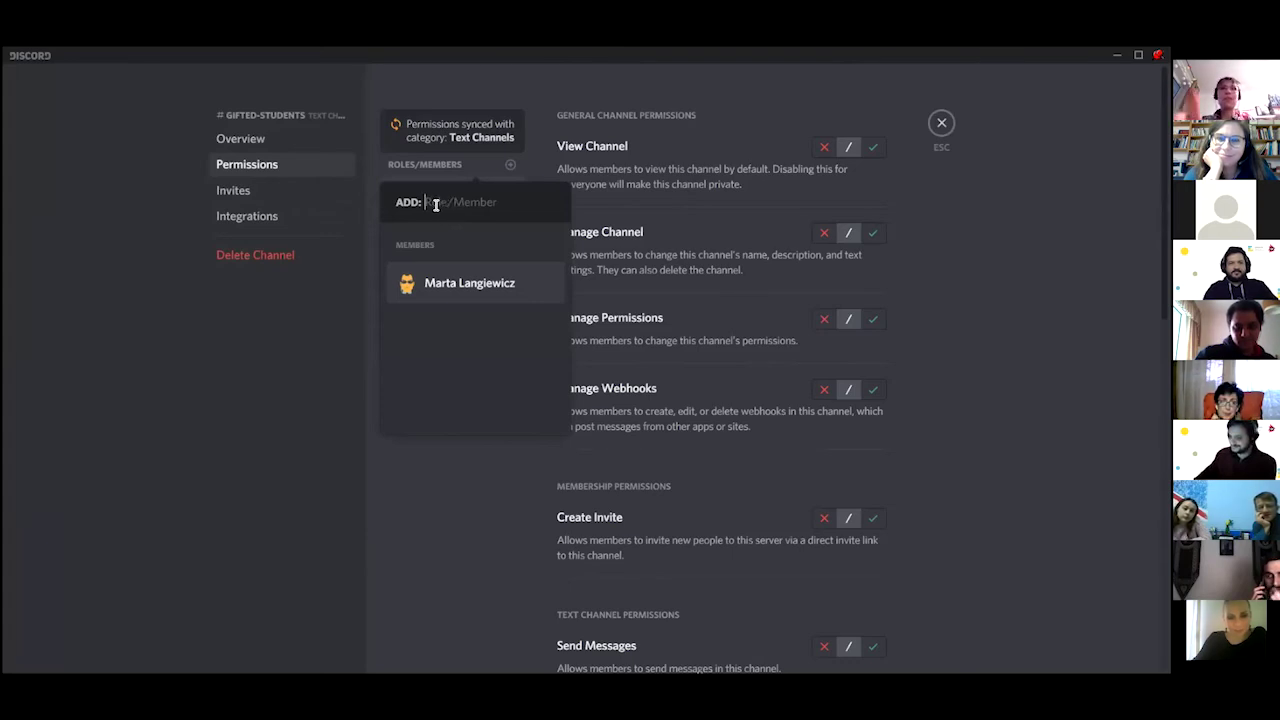
{"action": "type", "text": "@"}
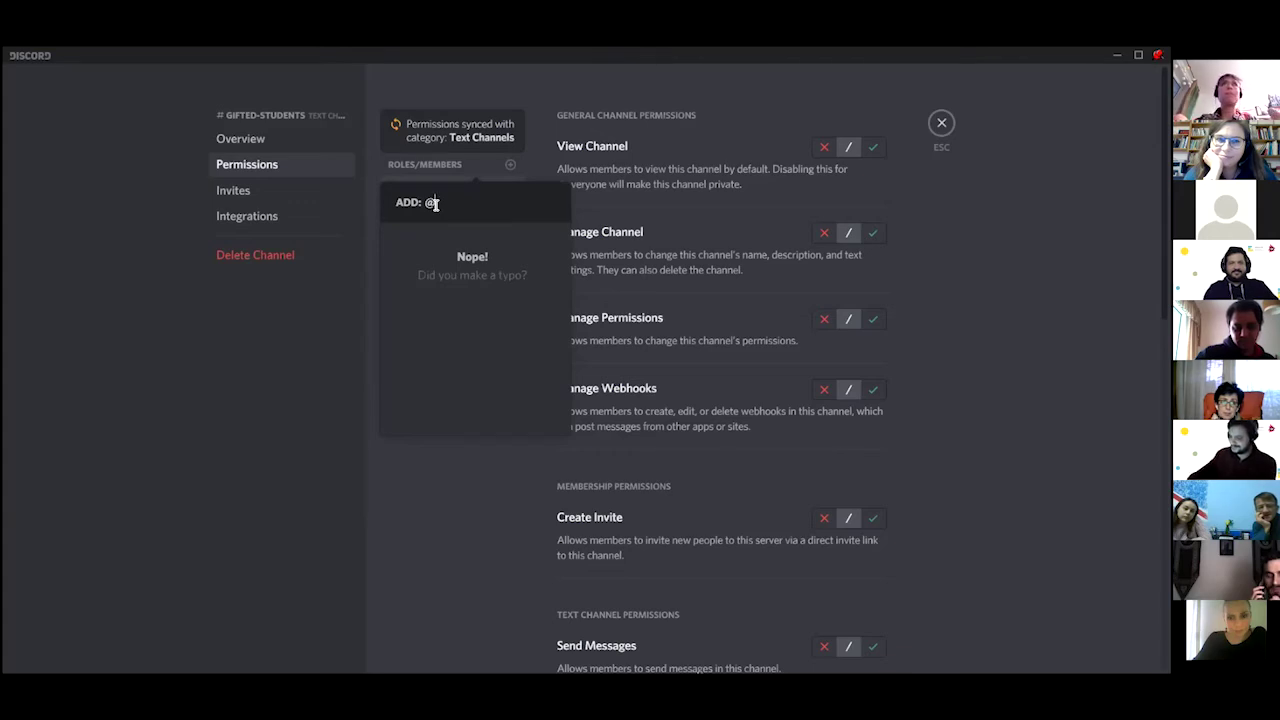
{"action": "type", "text": "inx"}
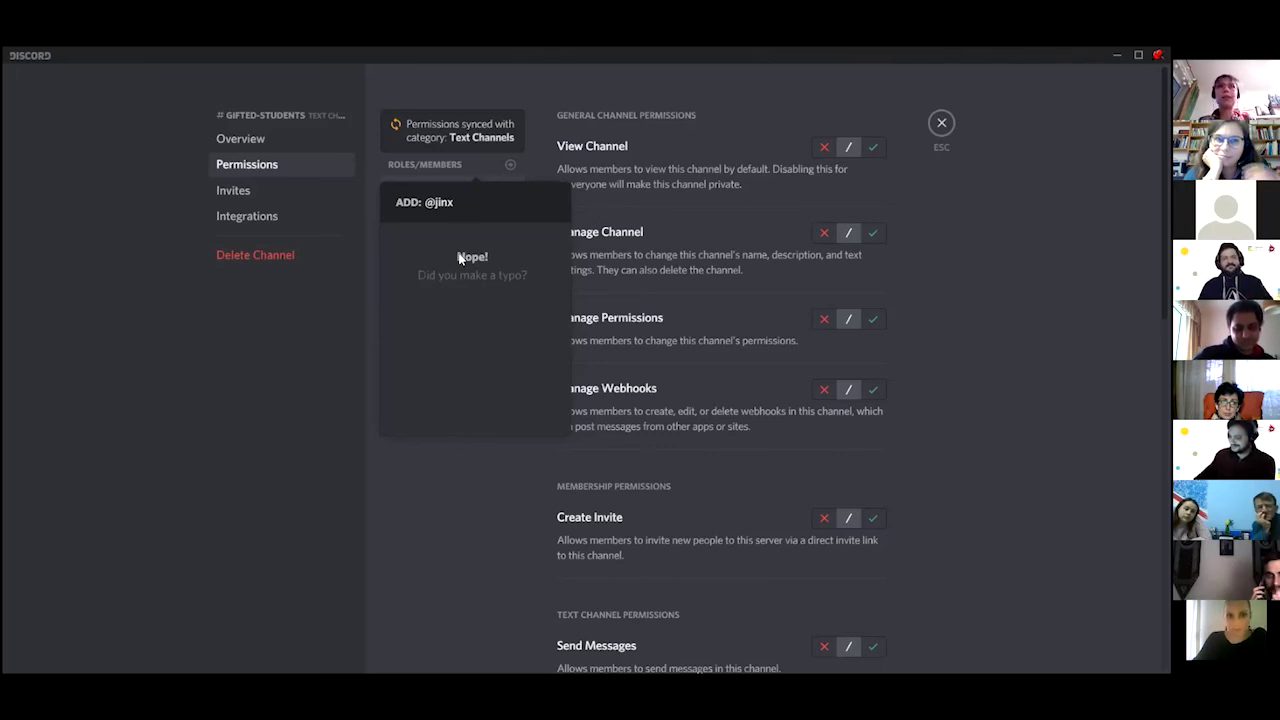
{"action": "left_click", "coordinate": [325, 301]}
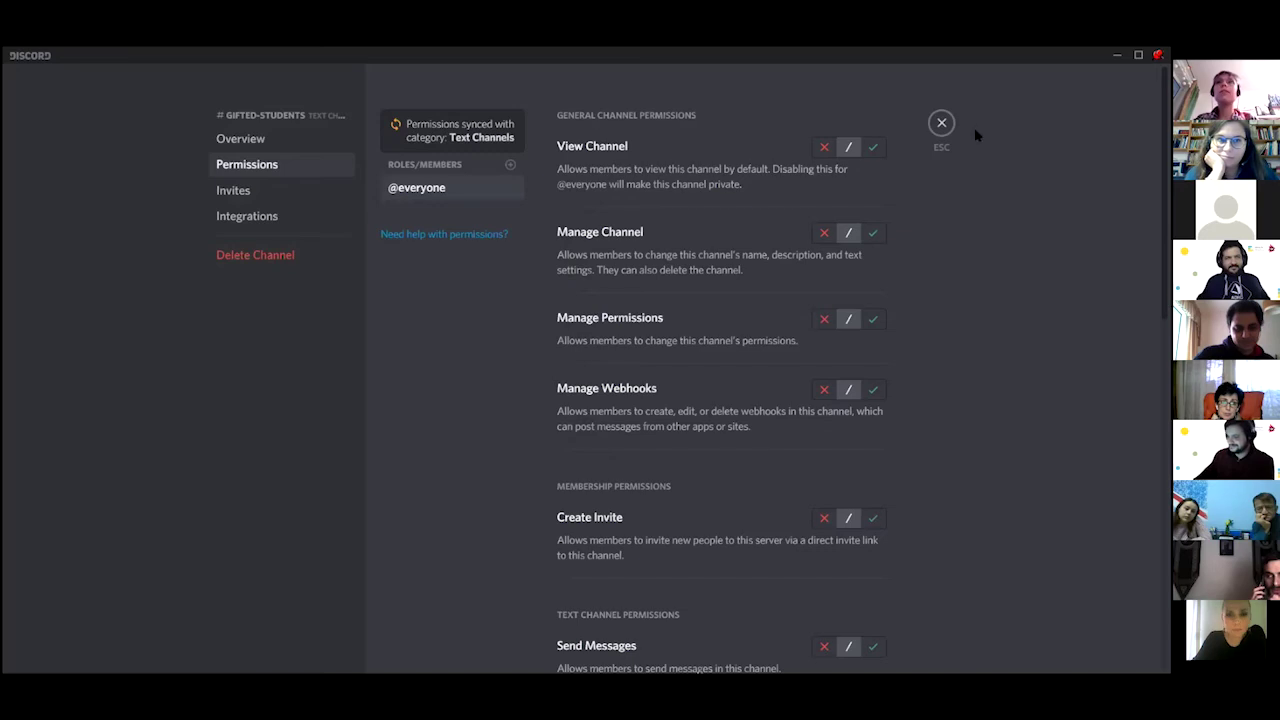
- Leave the channel settings and view the invite options and server invite link for the gifted-students channel
{"action": "left_click", "coordinate": [942, 123]}
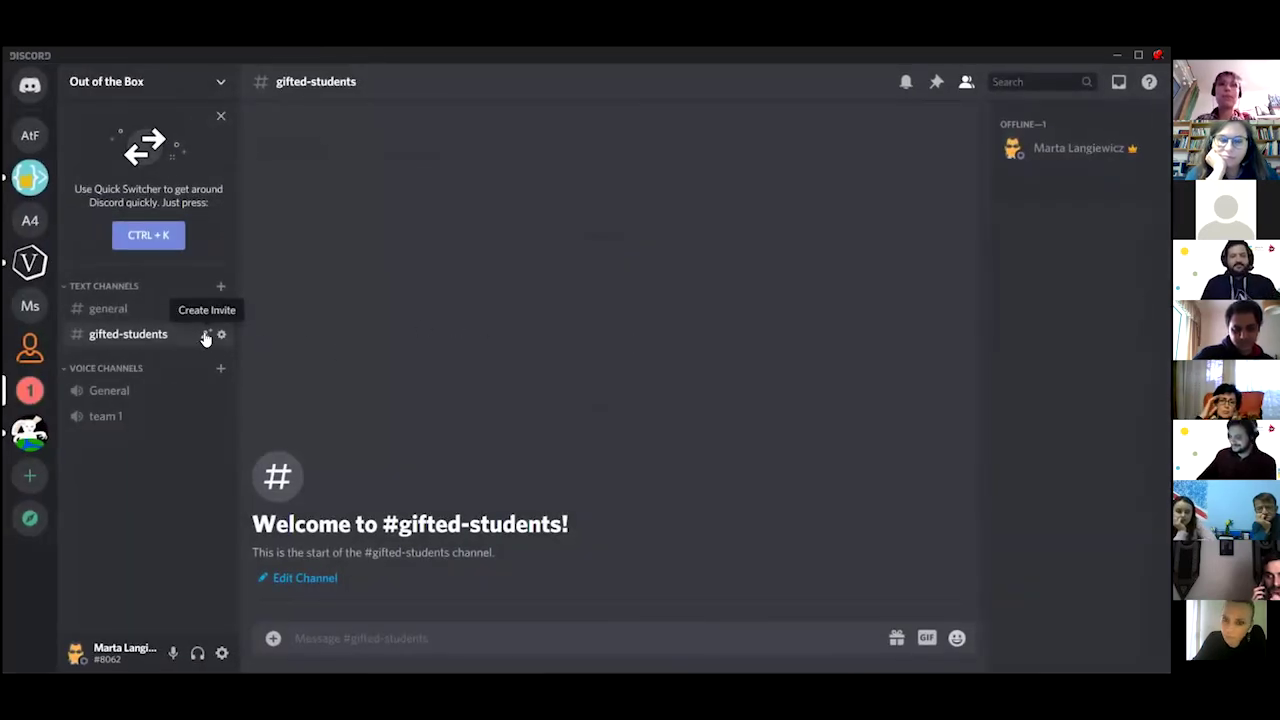
{"action": "left_click", "coordinate": [205, 334]}
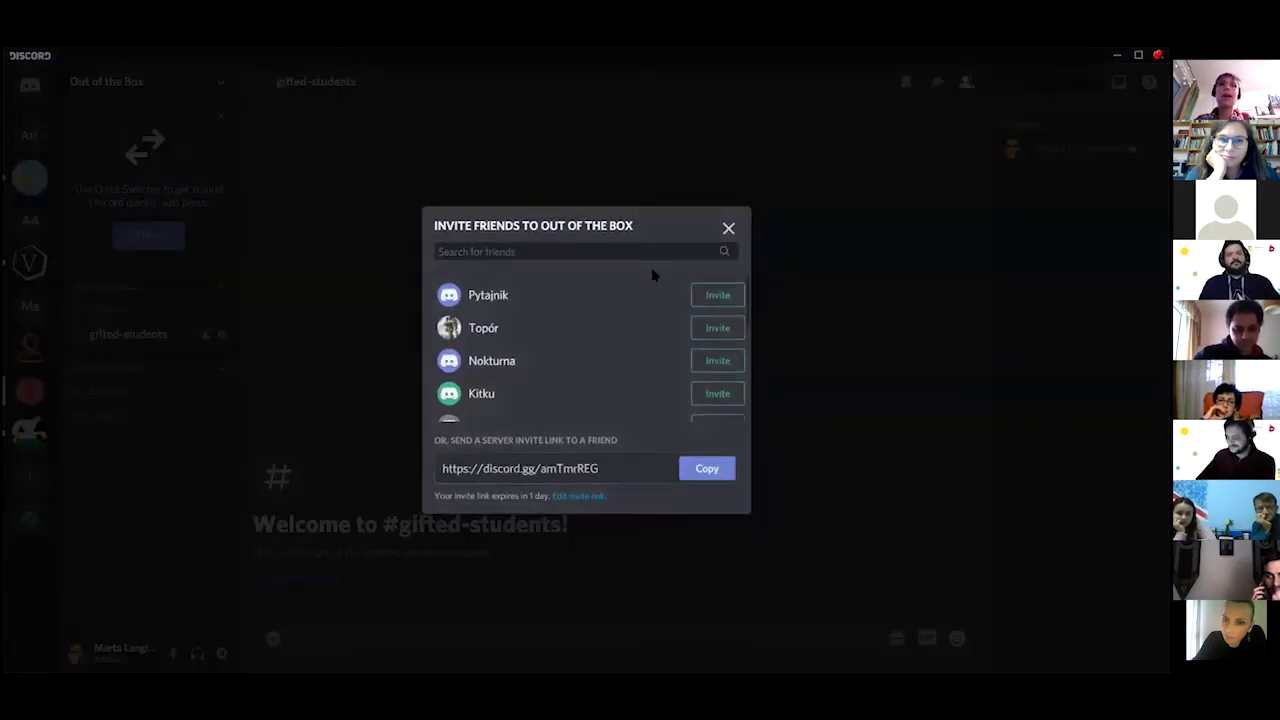
{"action": "key", "text": "Escape"}
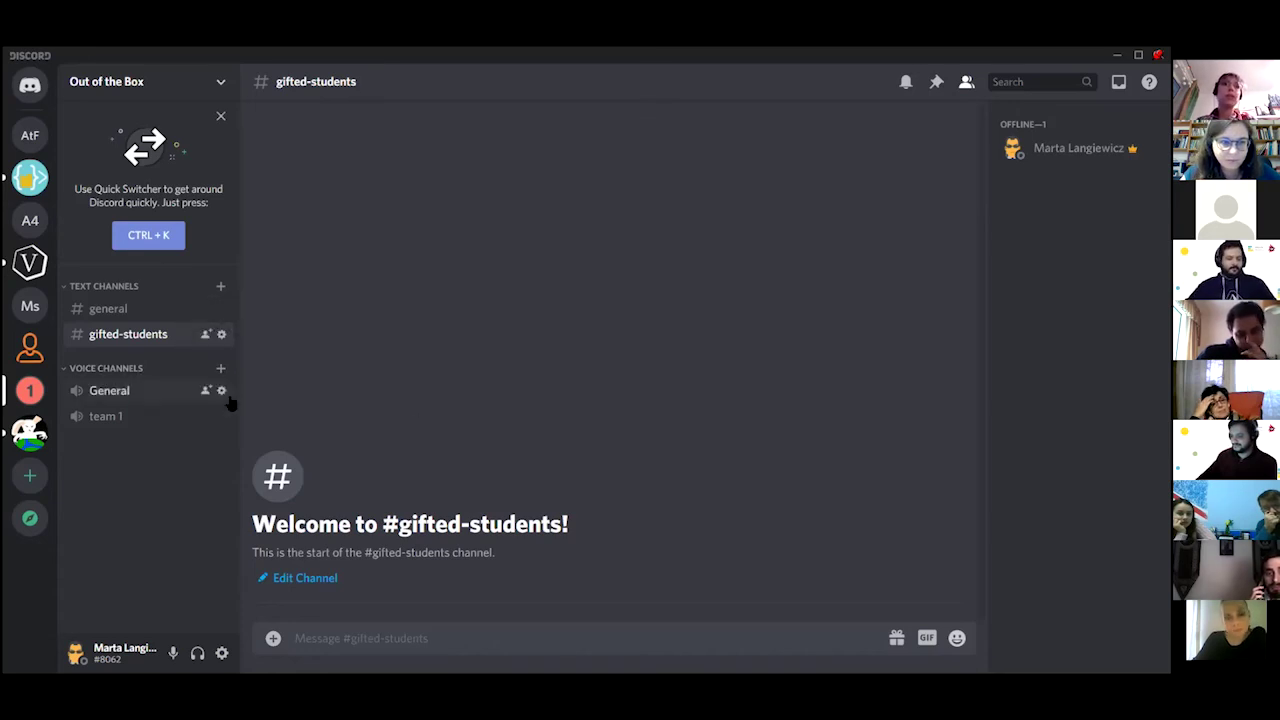
- View the account settings and the username change form, and close both without editing anything
{"action": "left_click", "coordinate": [221, 656]}
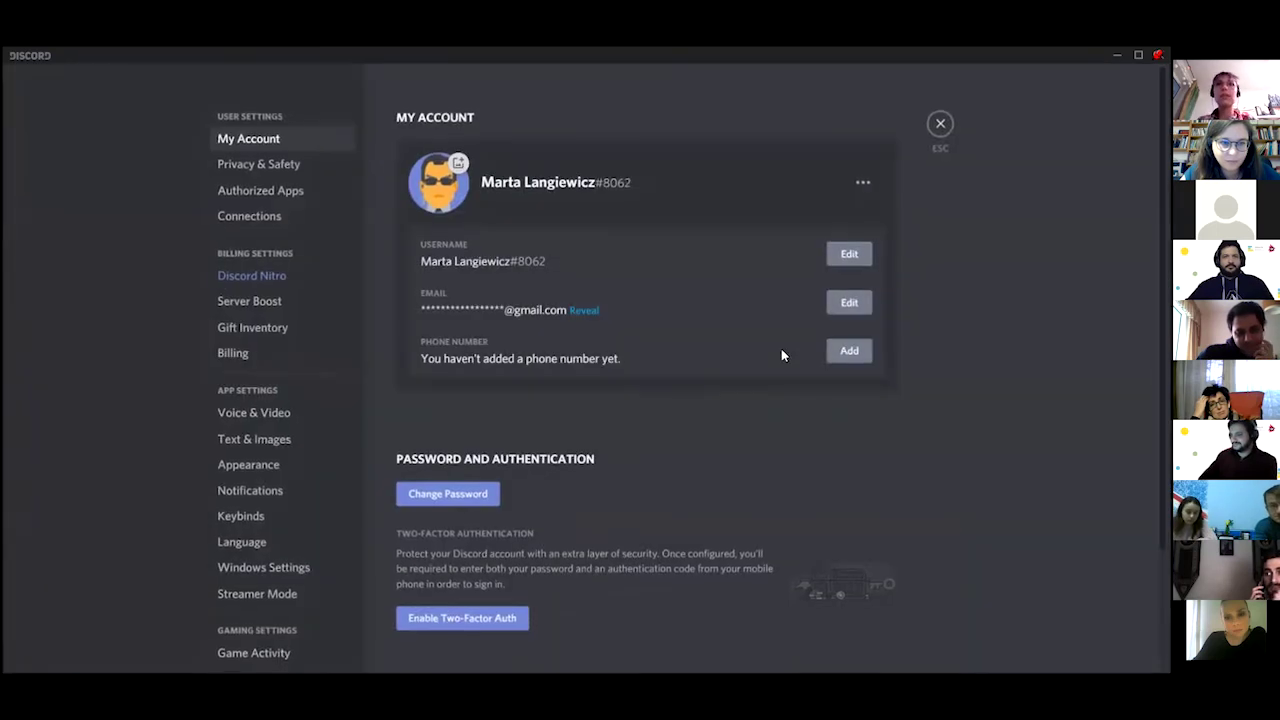
{"action": "left_click", "coordinate": [859, 186]}
{"action": "left_click", "coordinate": [836, 254]}
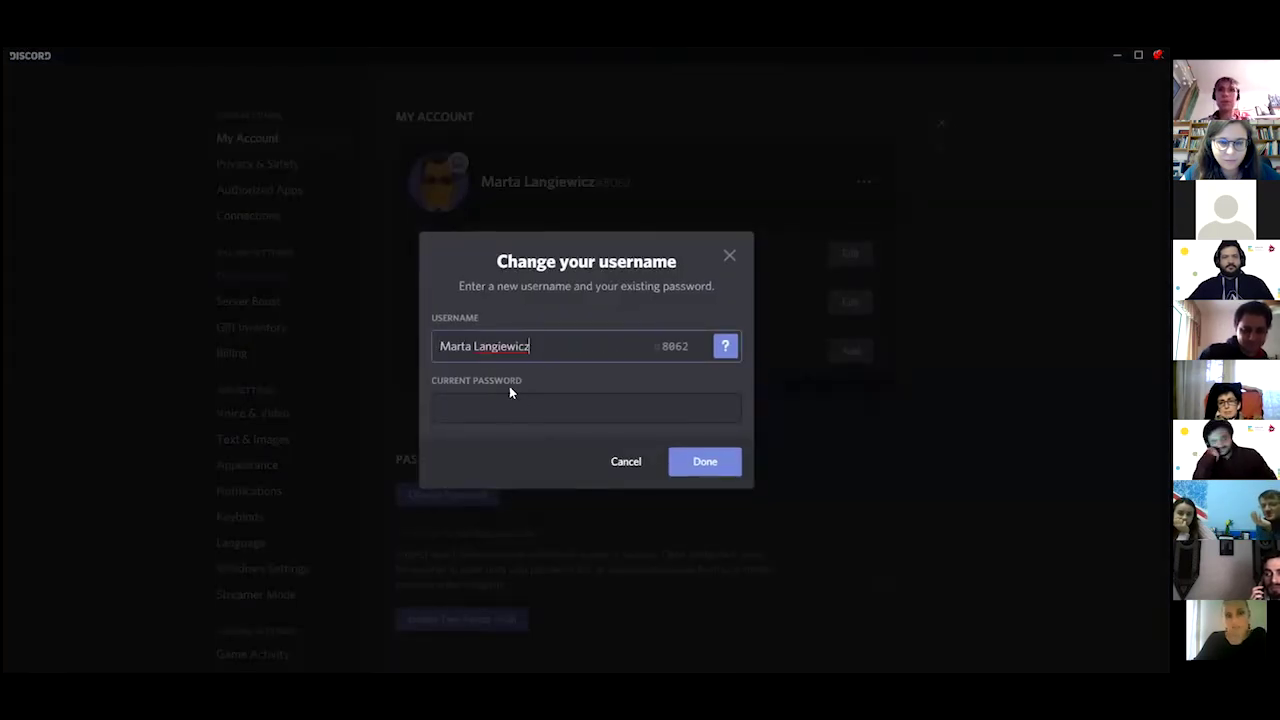
{"action": "left_click", "coordinate": [727, 257]}
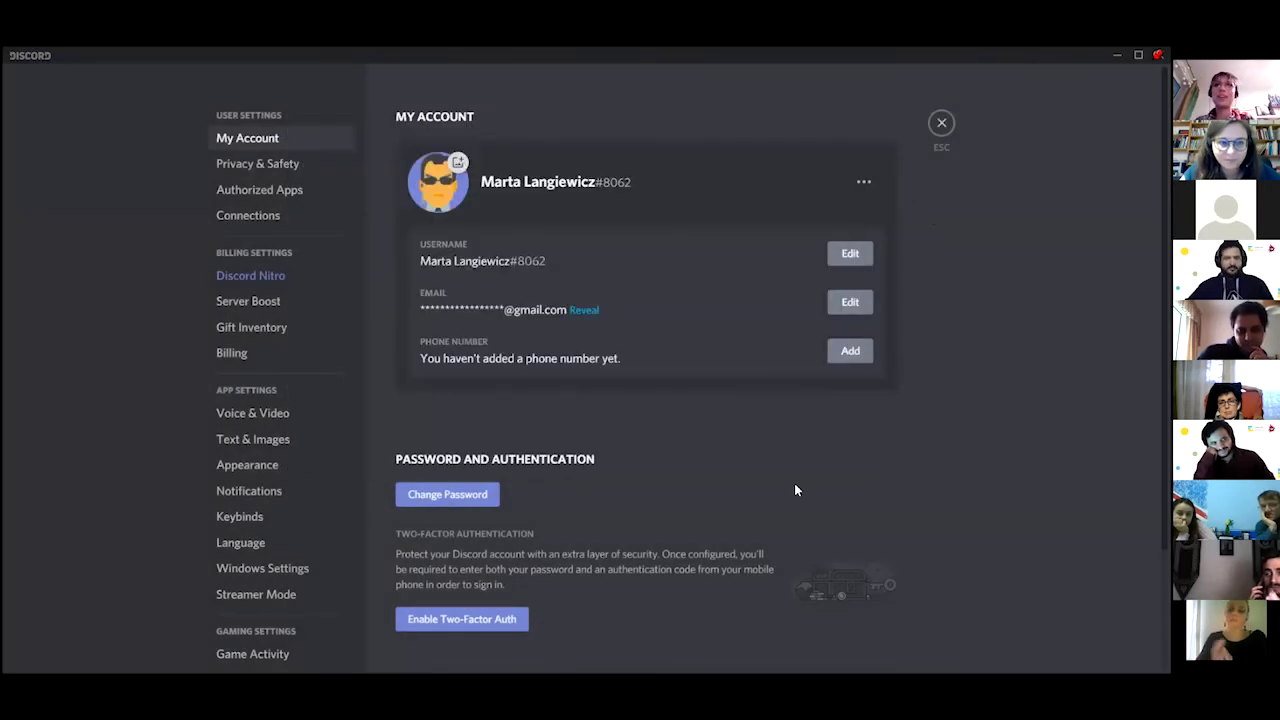
{"action": "left_click", "coordinate": [941, 124]}
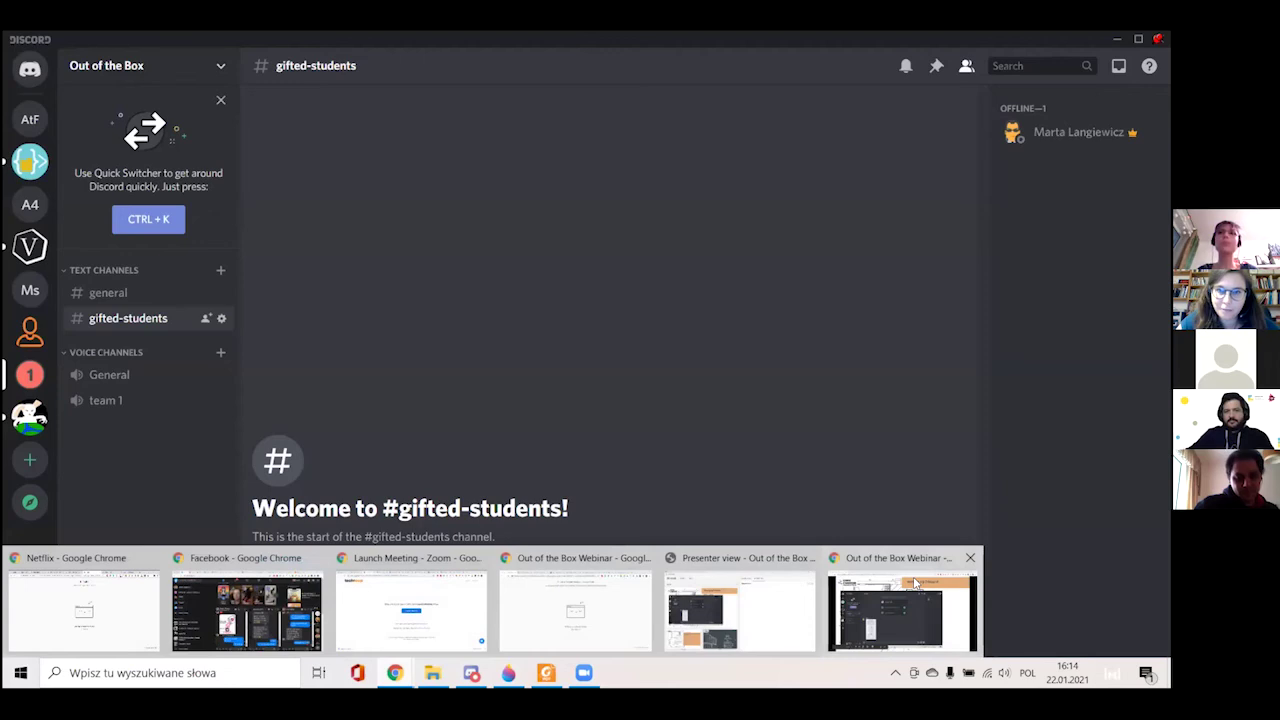
- Switch to the Out of the Box Webinar presenter view in Chrome and advance to slide 50, "Why is debriefing so important?"
{"action": "left_click", "coordinate": [395, 672]}
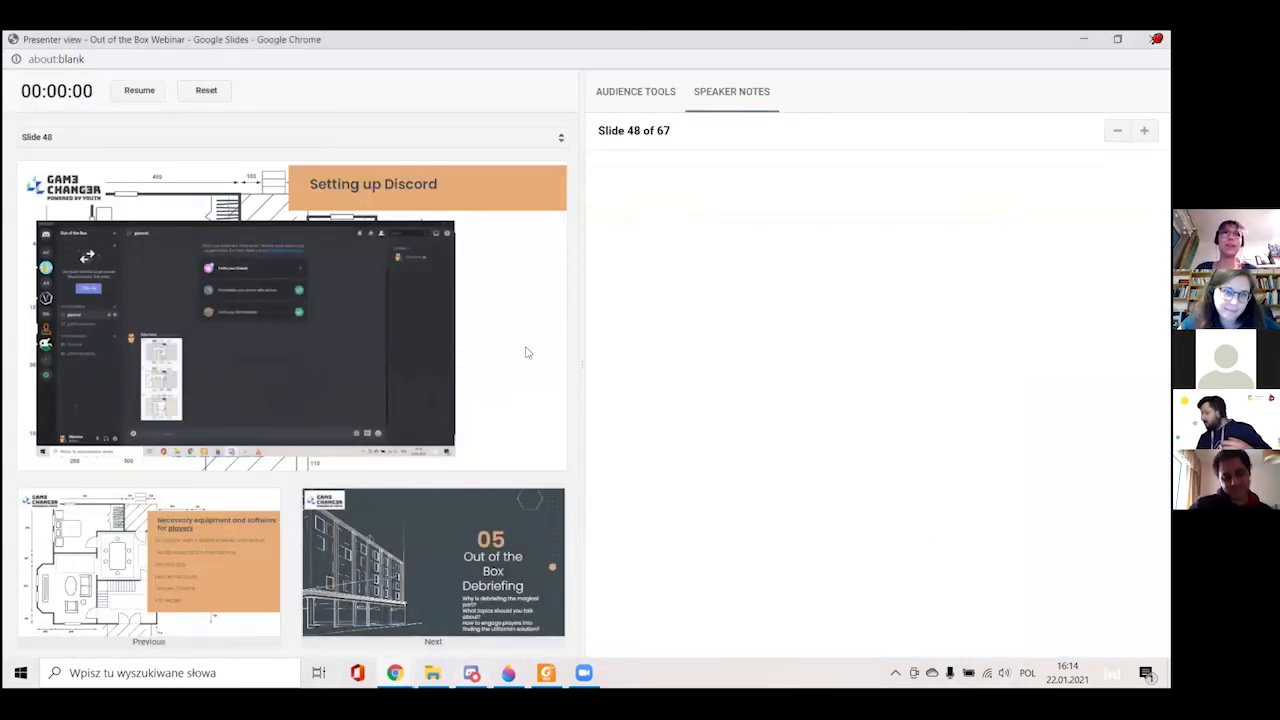
{"action": "key", "text": "Right"}
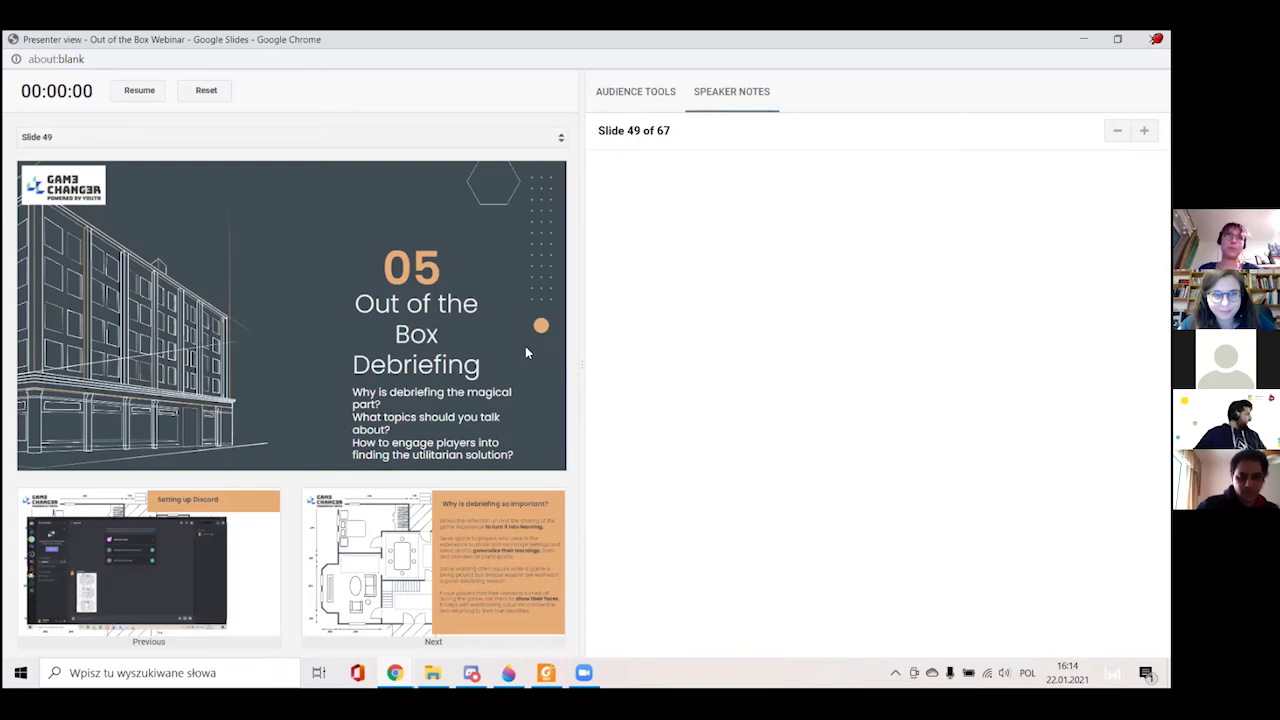
{"action": "key", "text": "Right"}
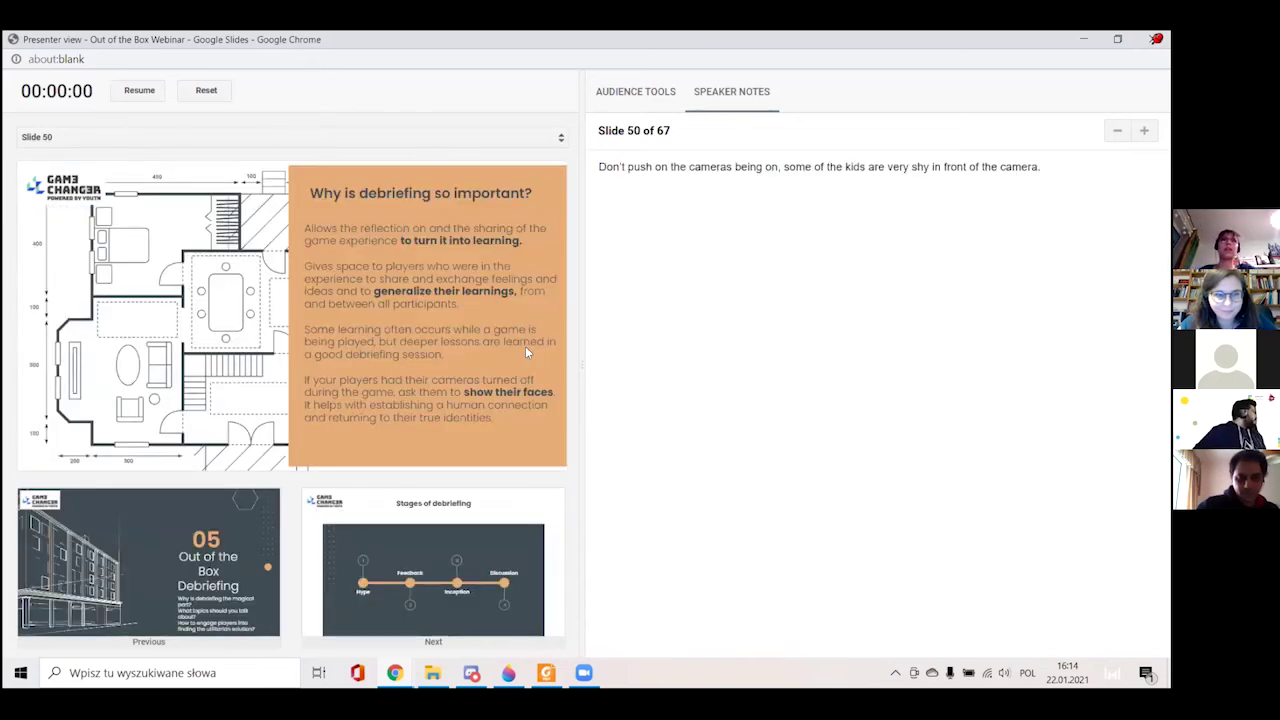